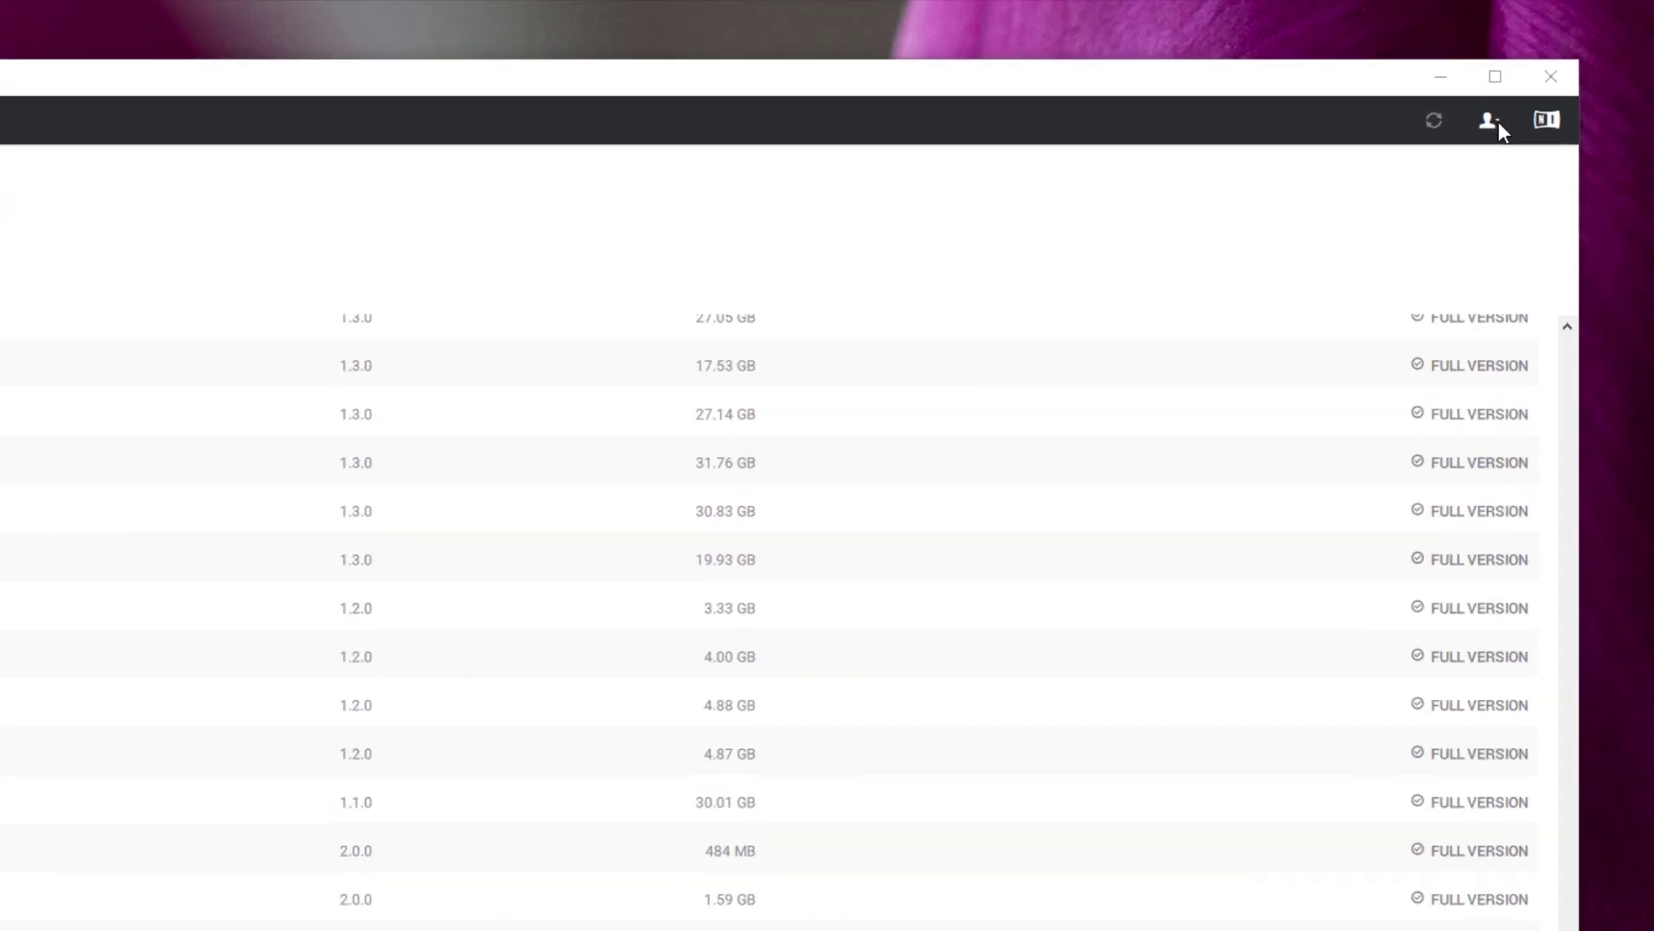
Check the content location in Native Access preferences, then close them without making changes
click(1497, 123)
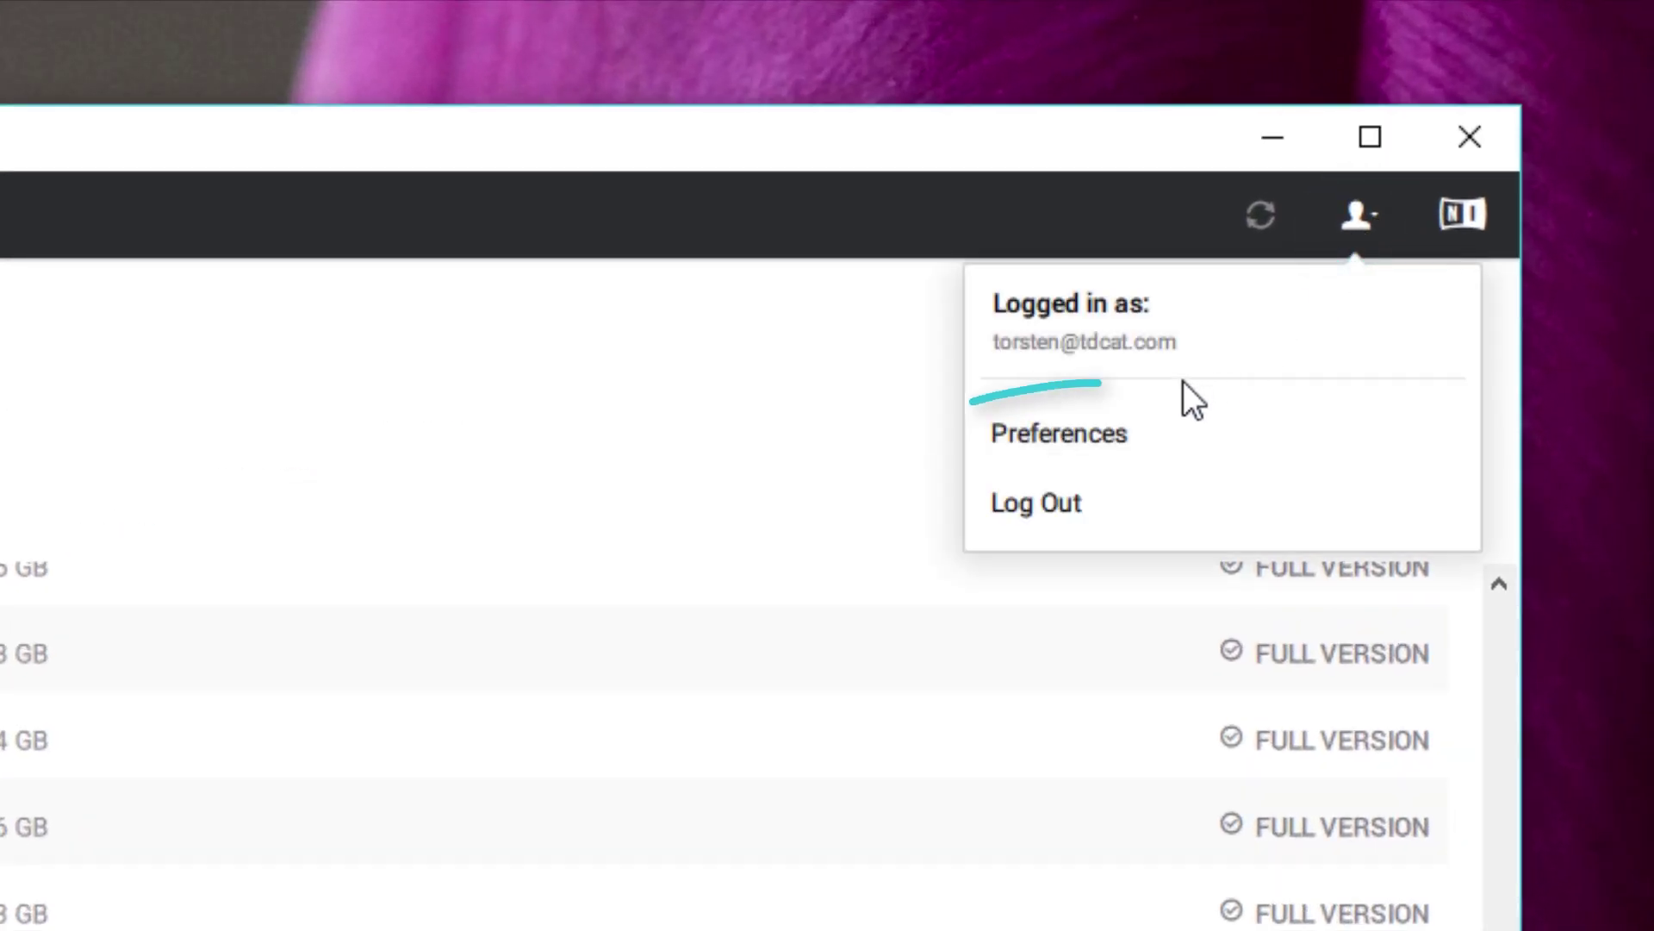
click(1114, 436)
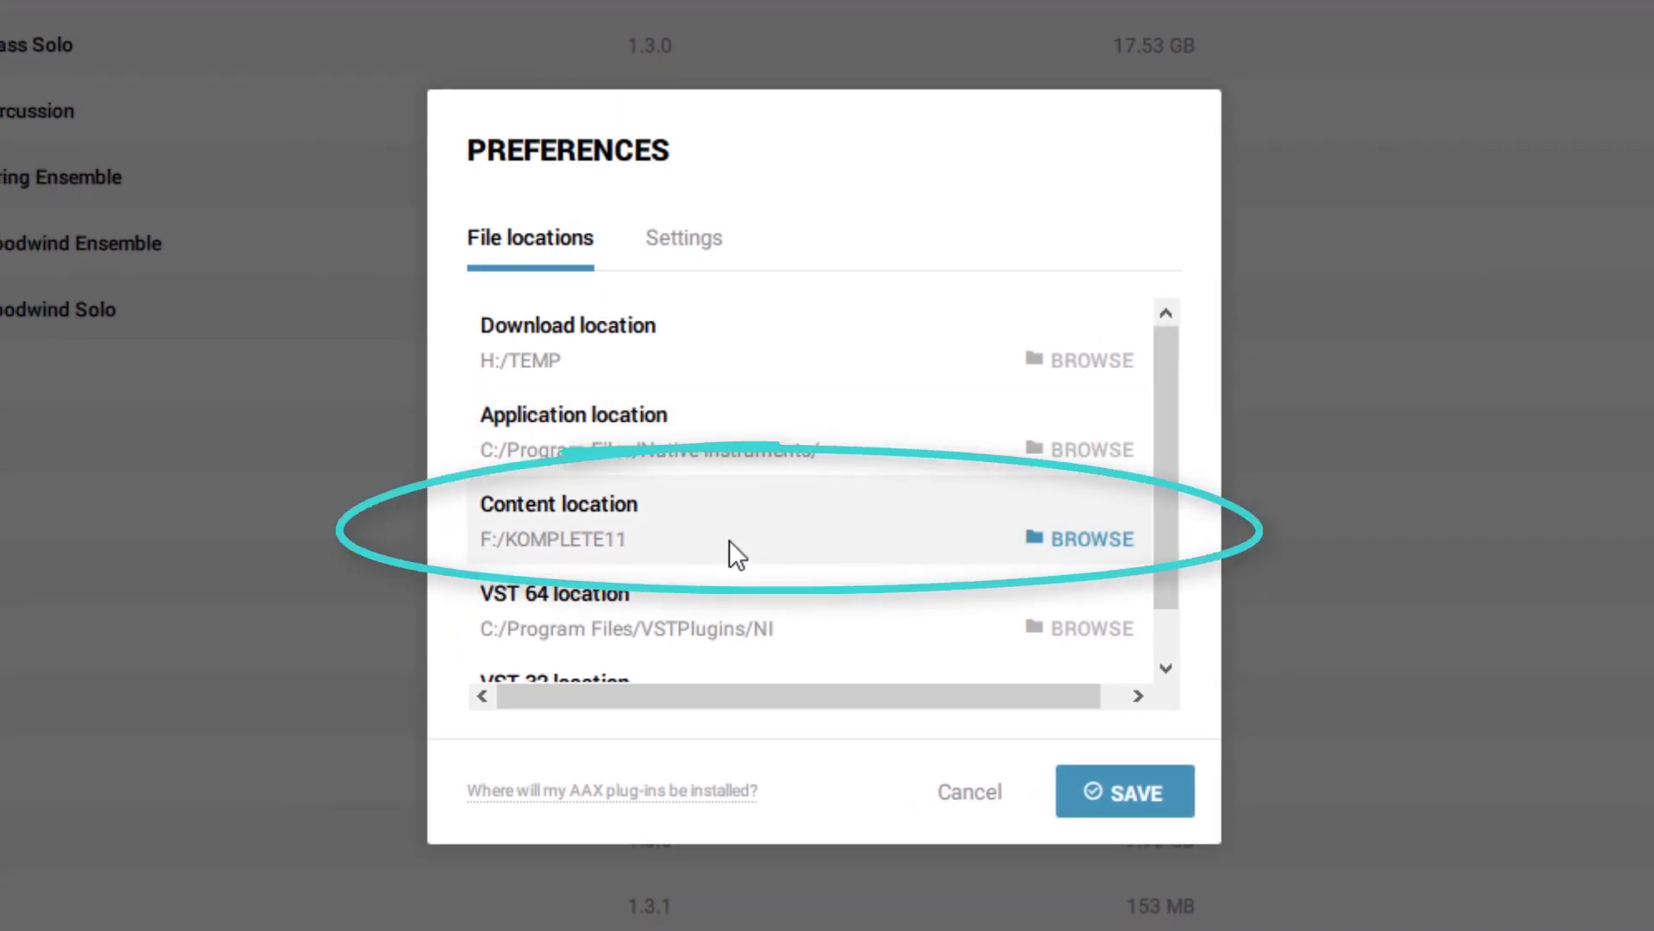
click(1090, 539)
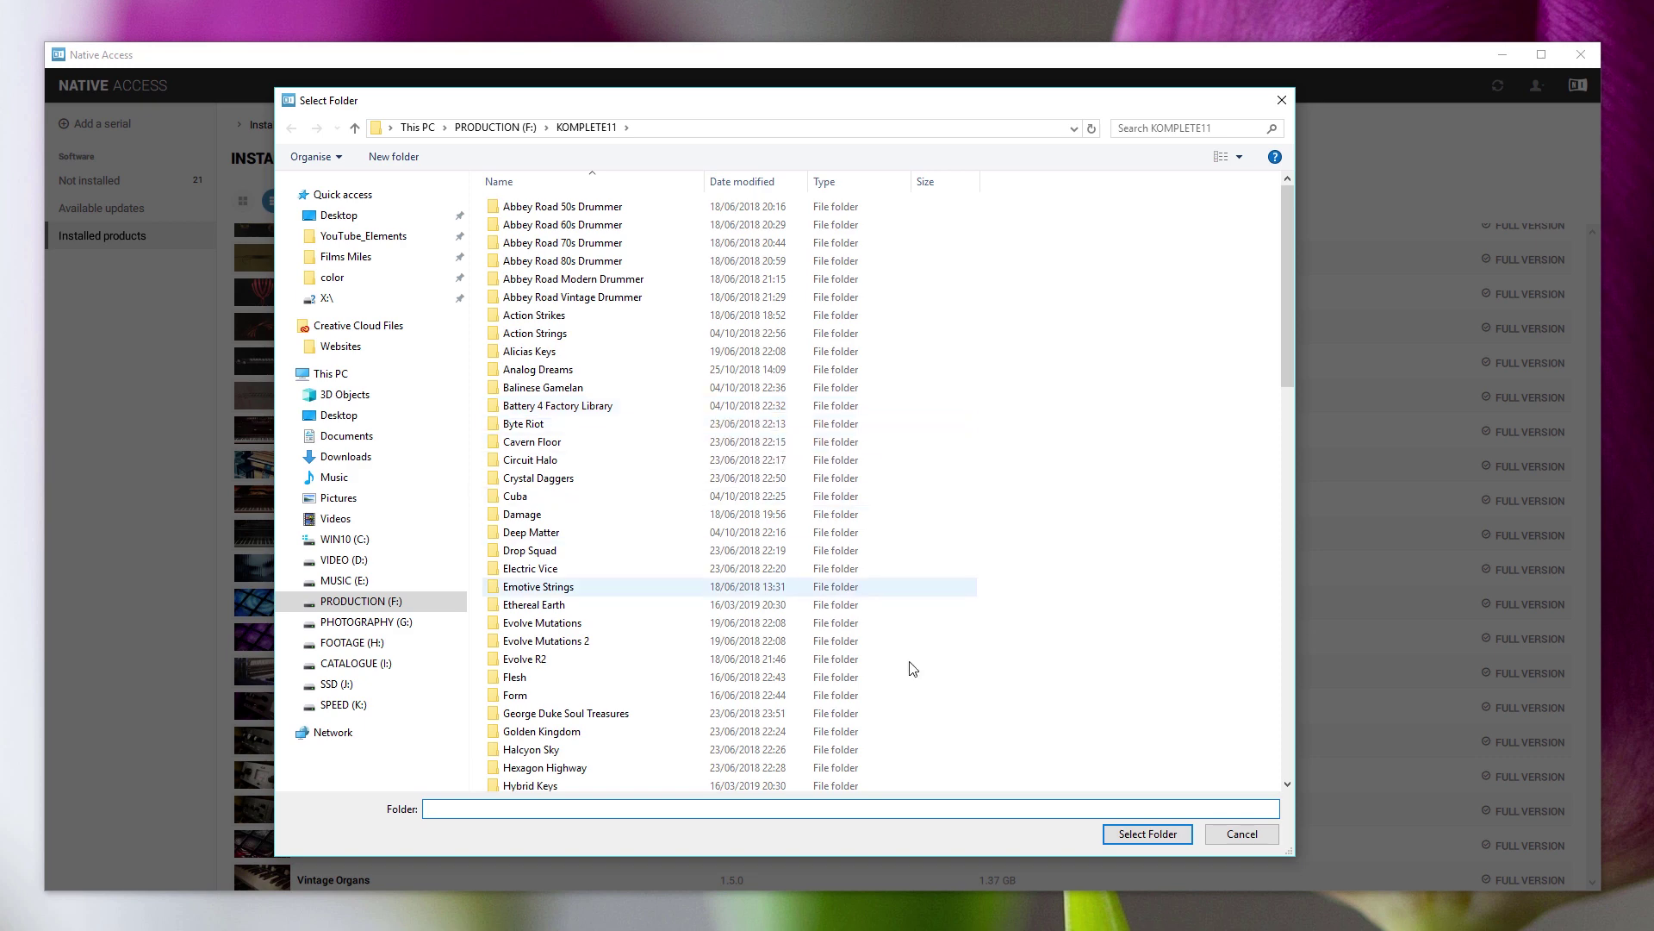
click(1179, 835)
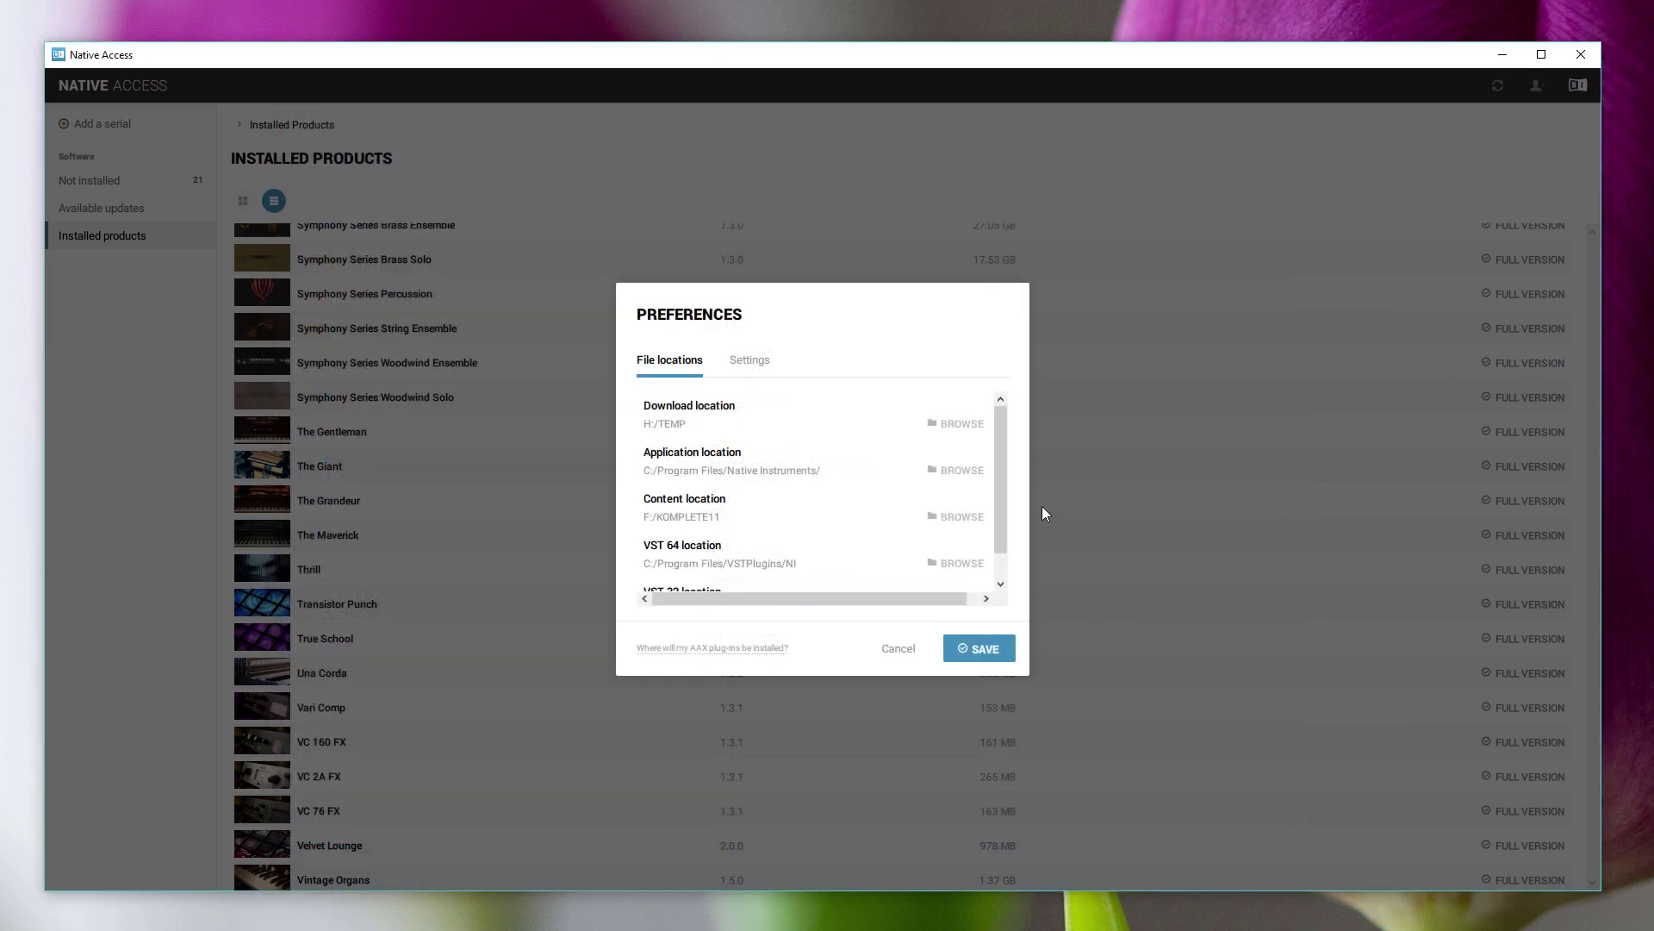
click(901, 651)
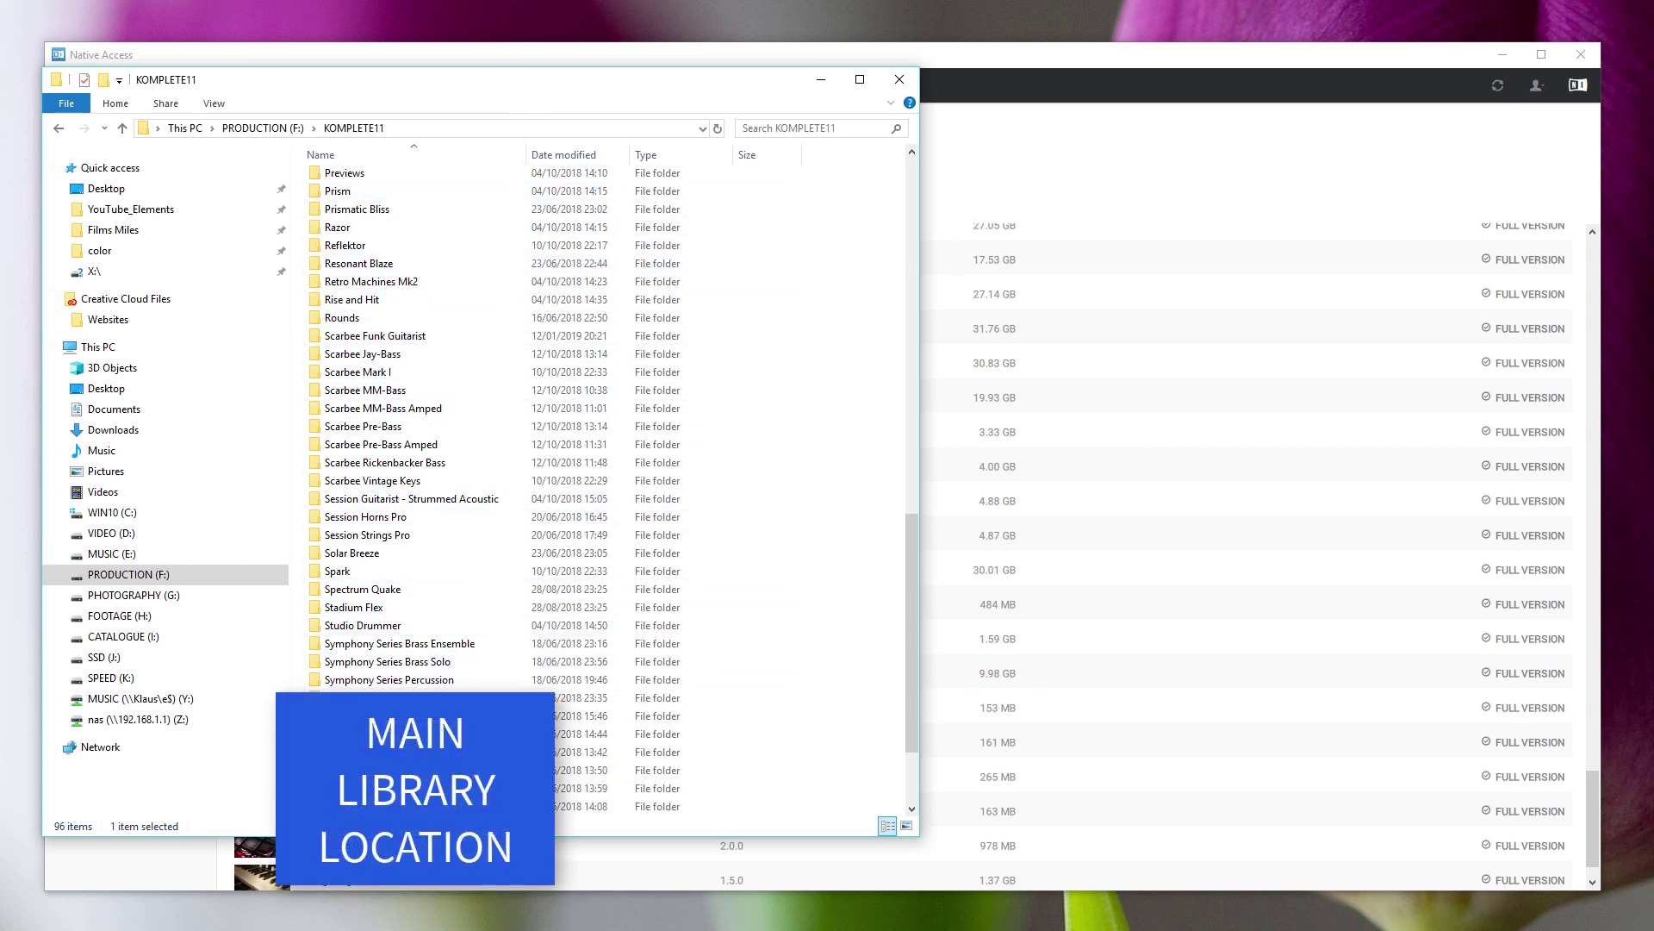
Copy The Gentleman from KOMPLETE11 into K:\PRODUCTION, with the two windows side by side
key(alt+Tab)
drag(827, 155, 1173, 91)
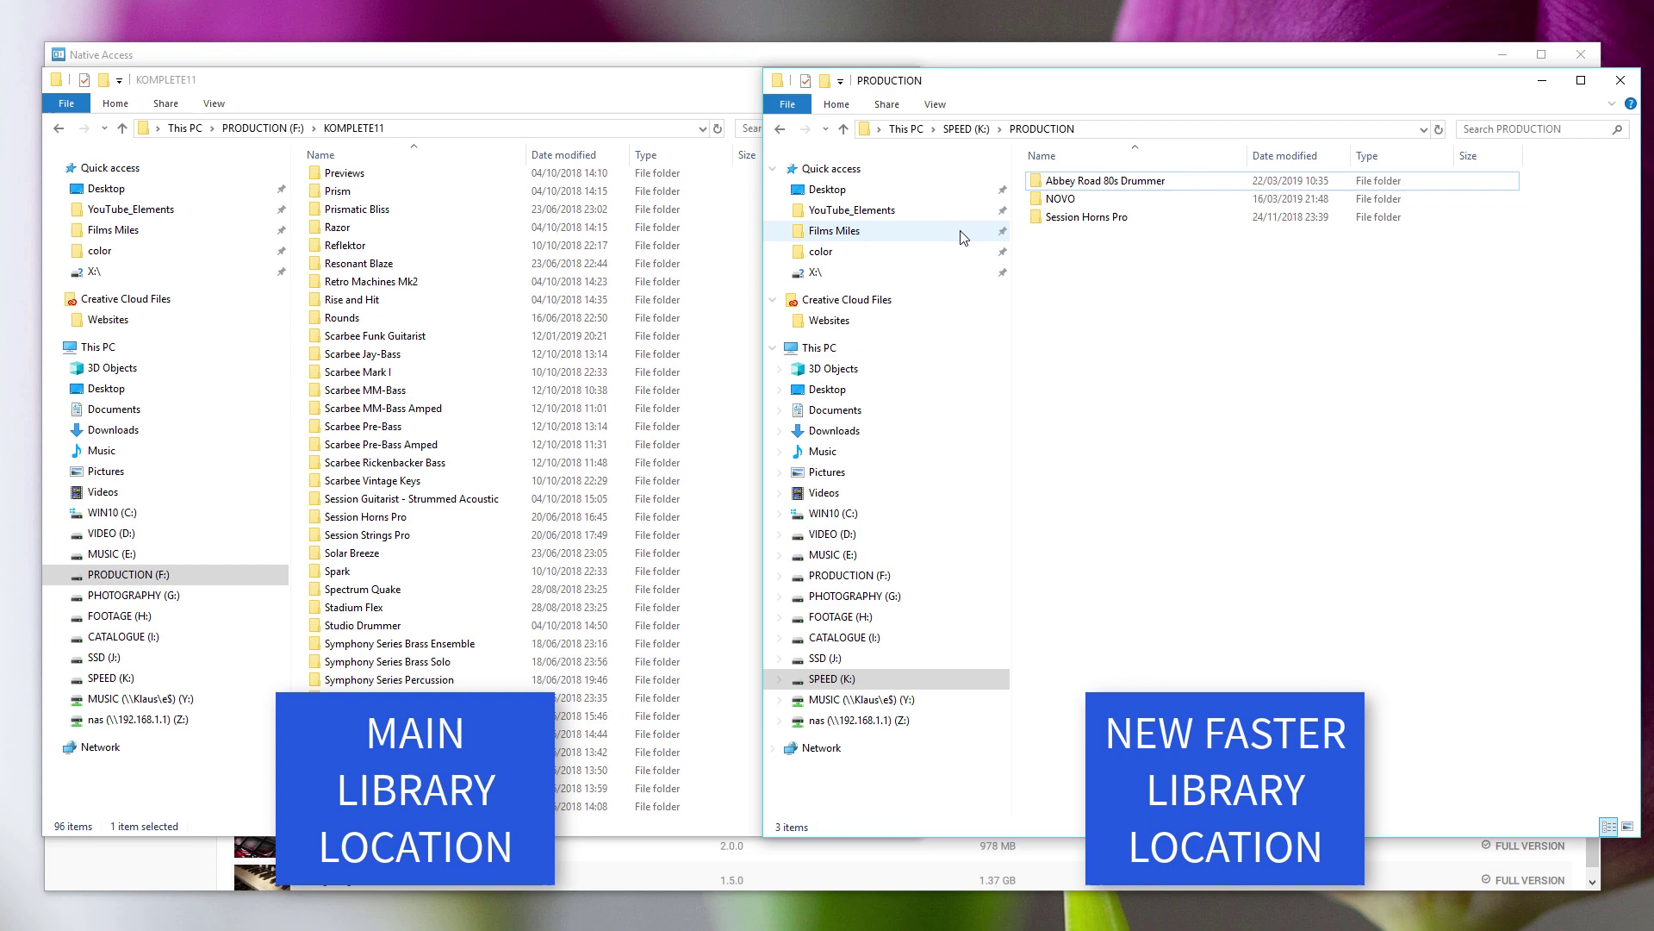
click(655, 105)
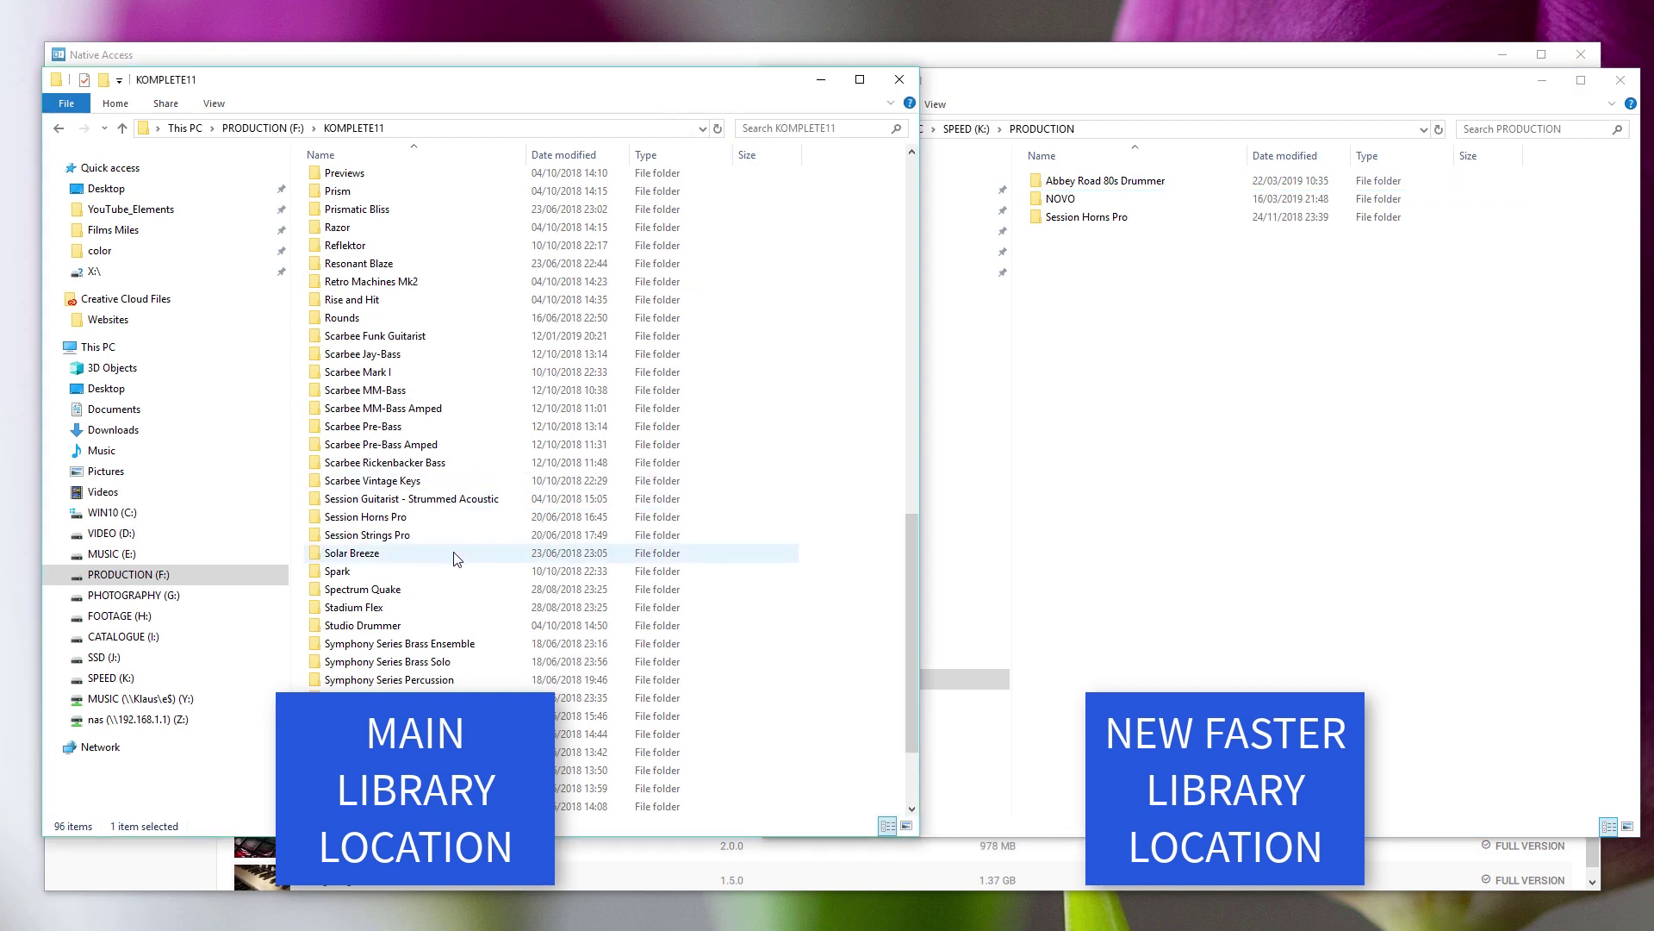
scroll(457, 559, down, 2)
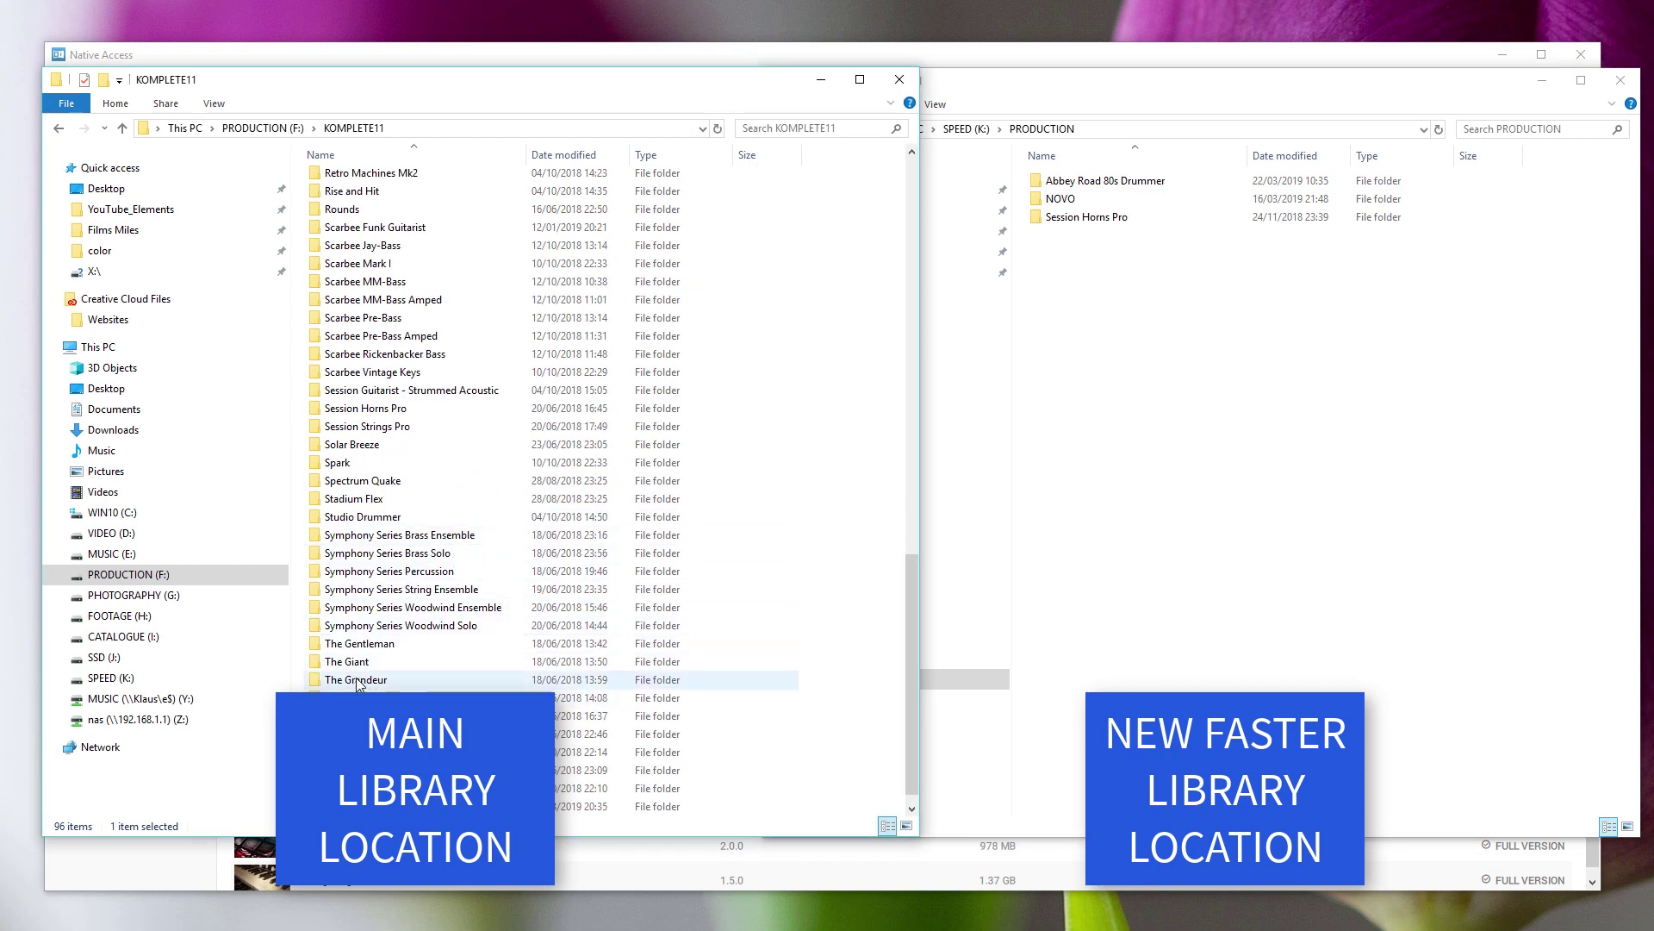
click(362, 643)
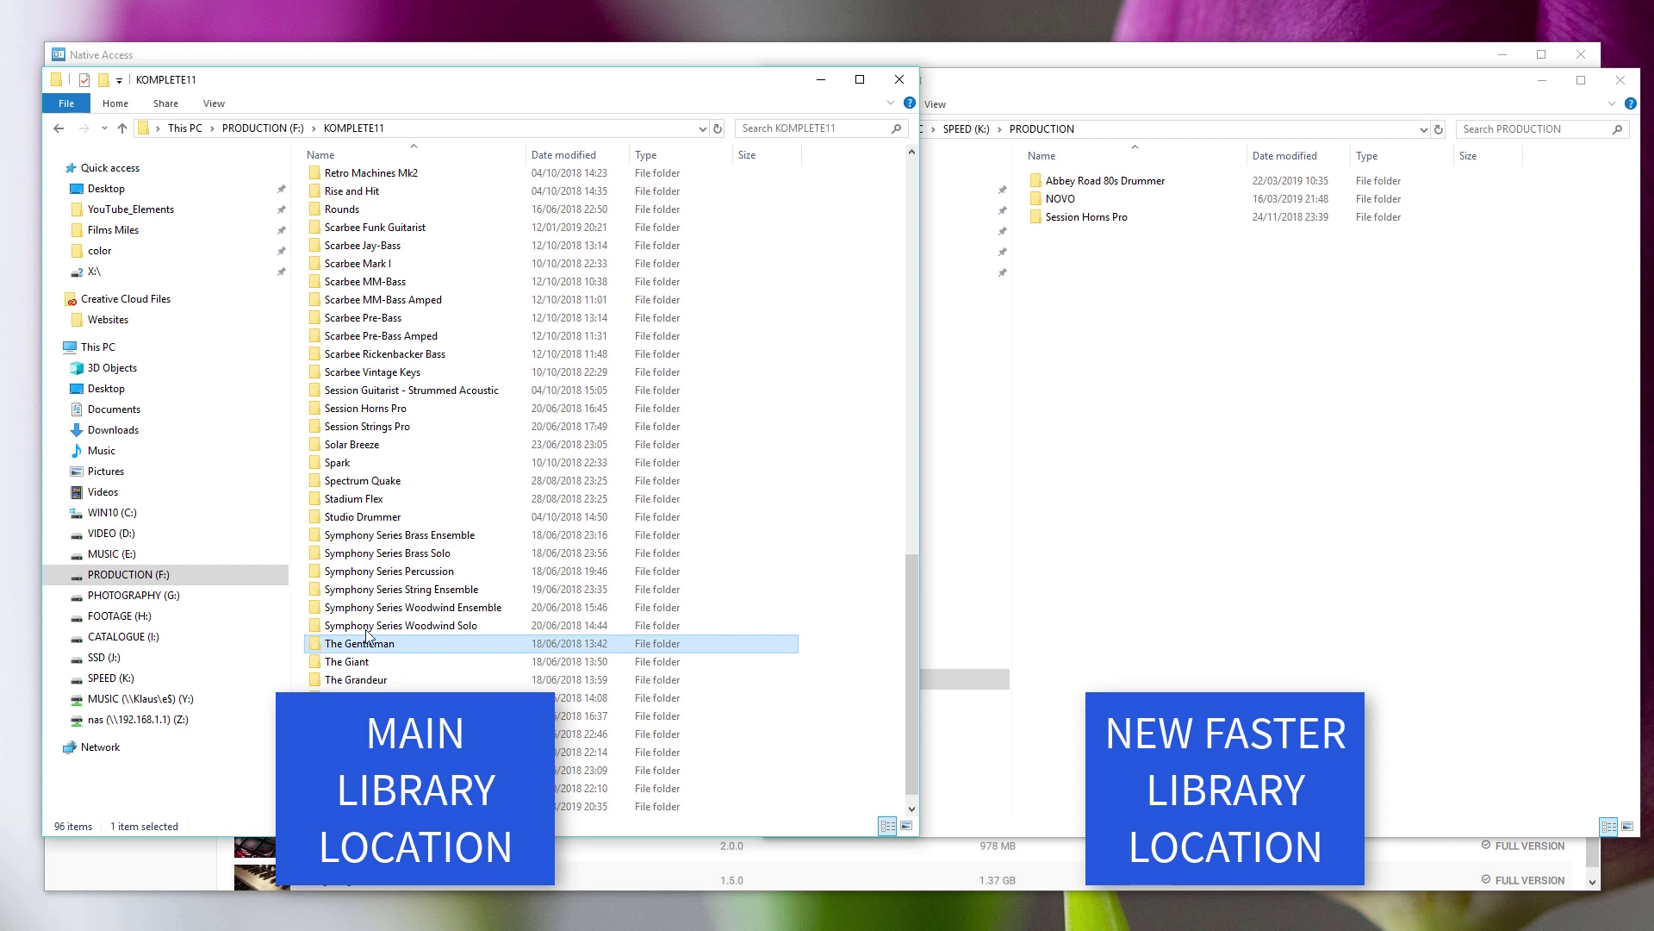
drag(349, 646, 1107, 380)
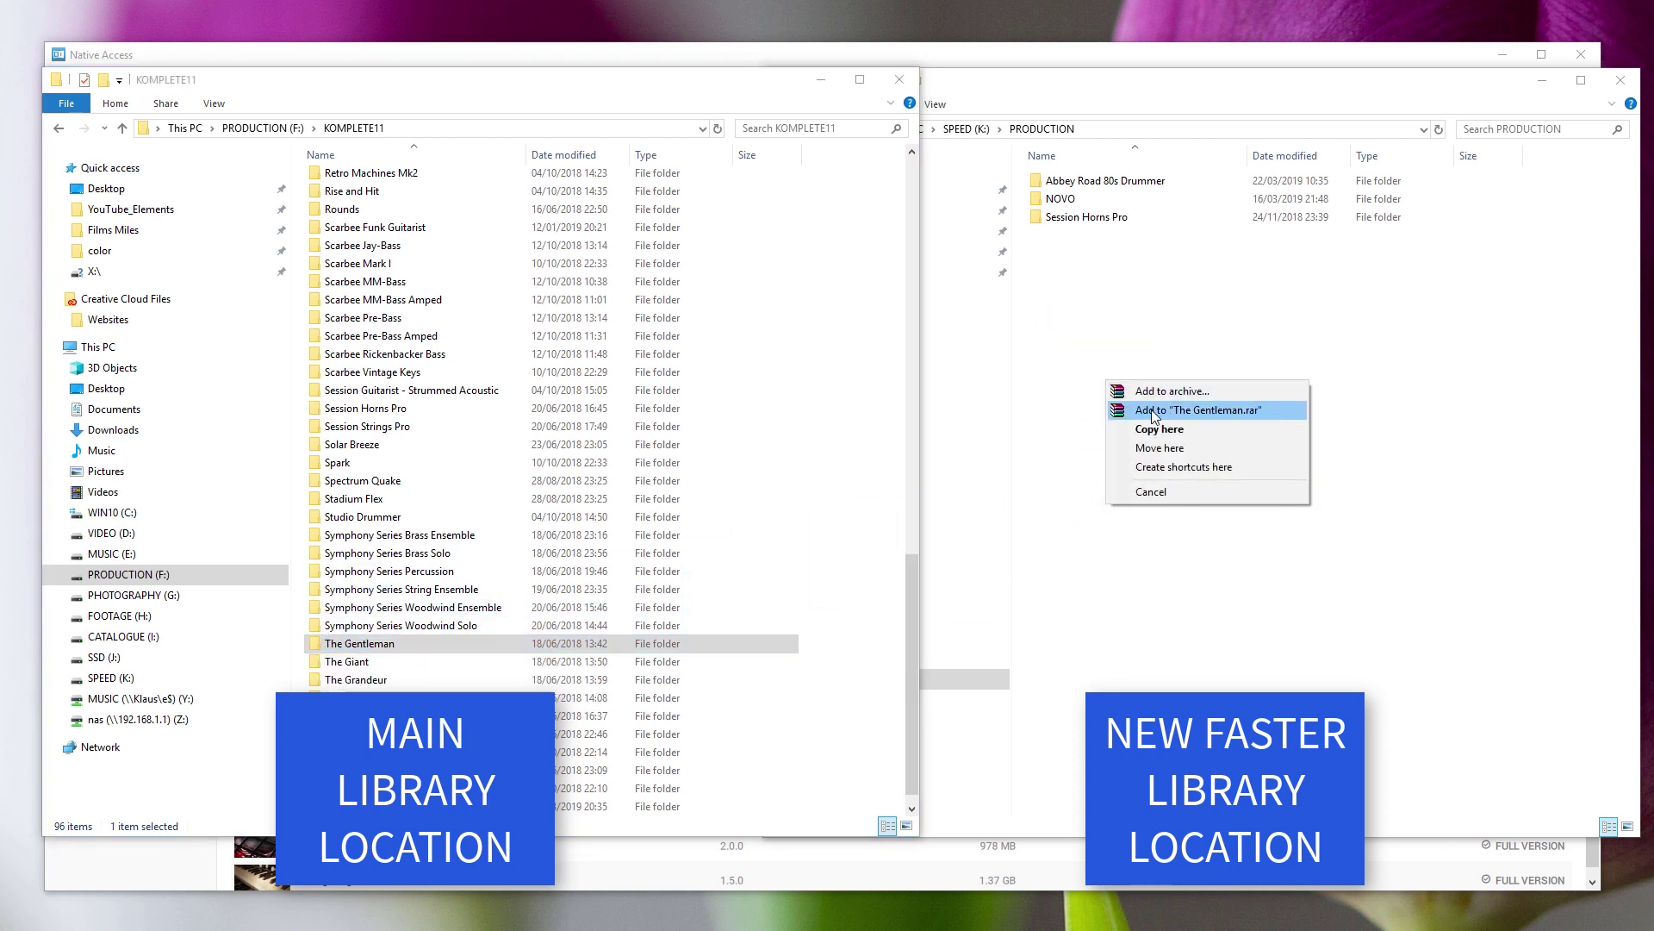
click(1159, 428)
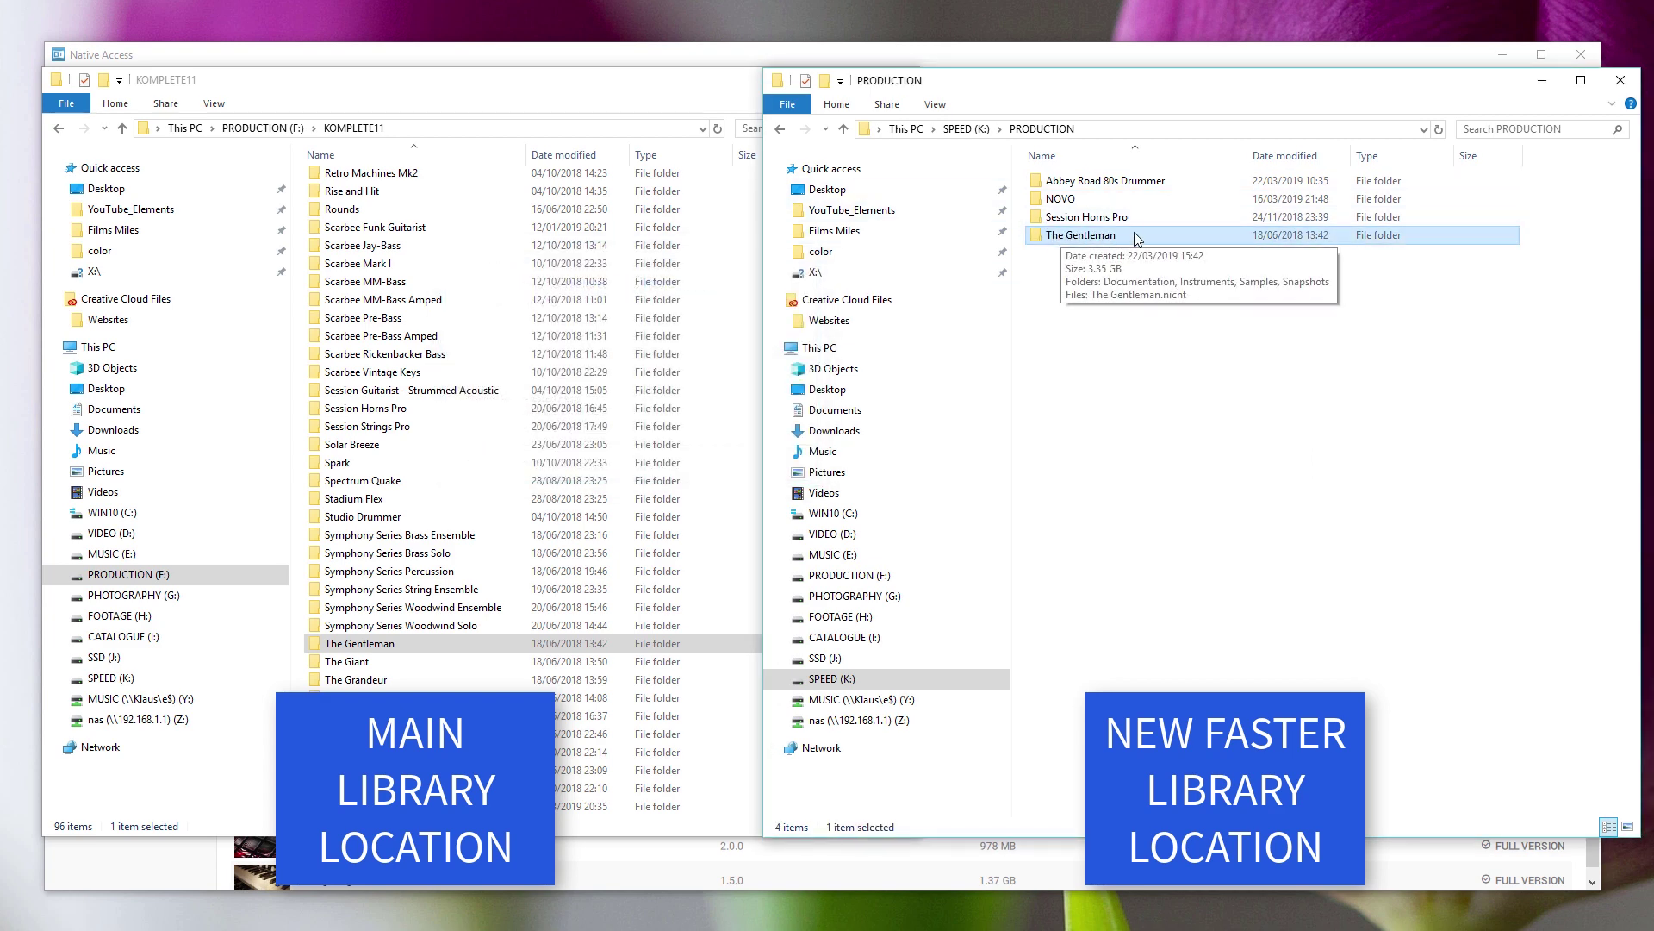
click(686, 95)
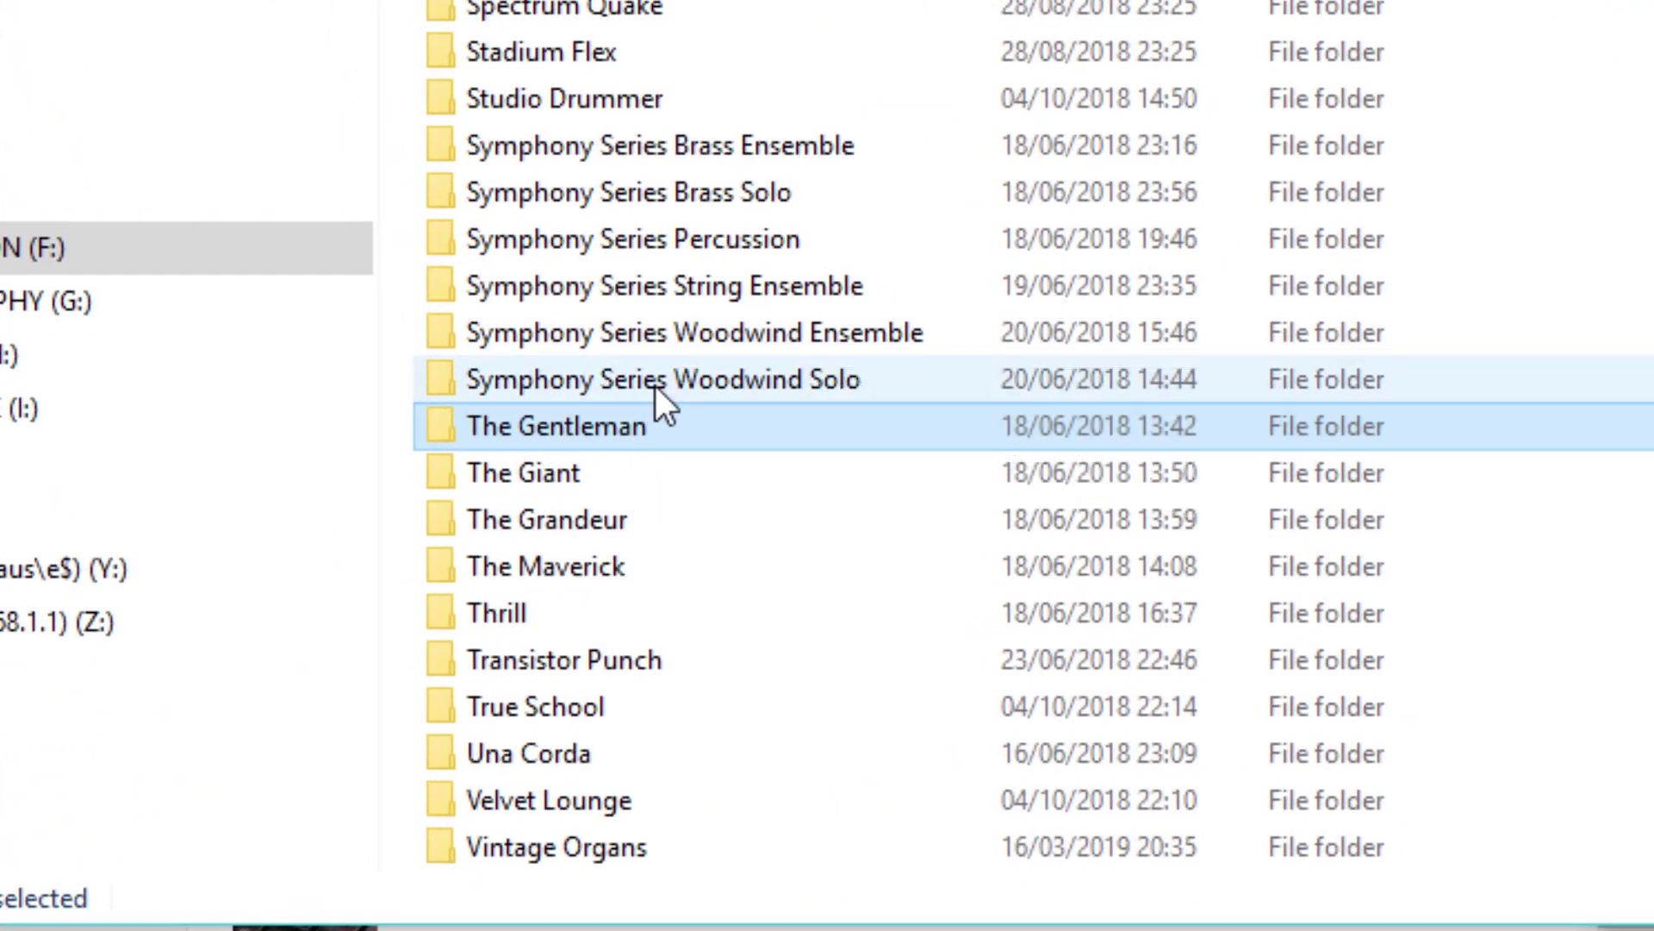
Append 'old' to the original folder's name, making it The Gentlemanold
key(F2)
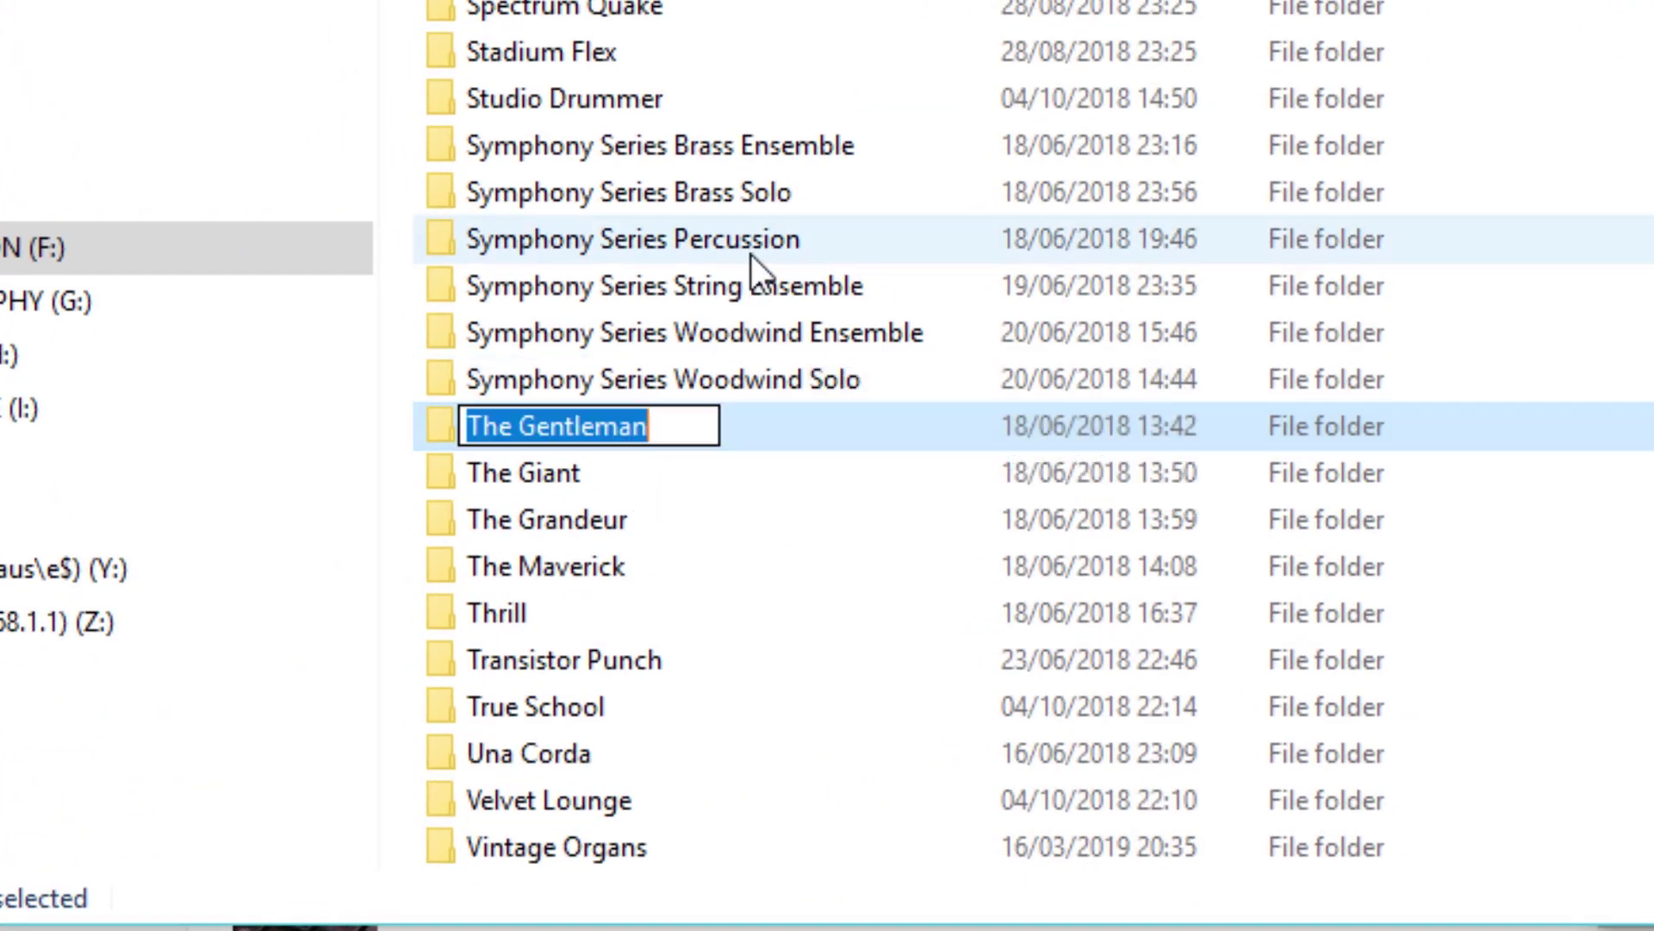
key(End)
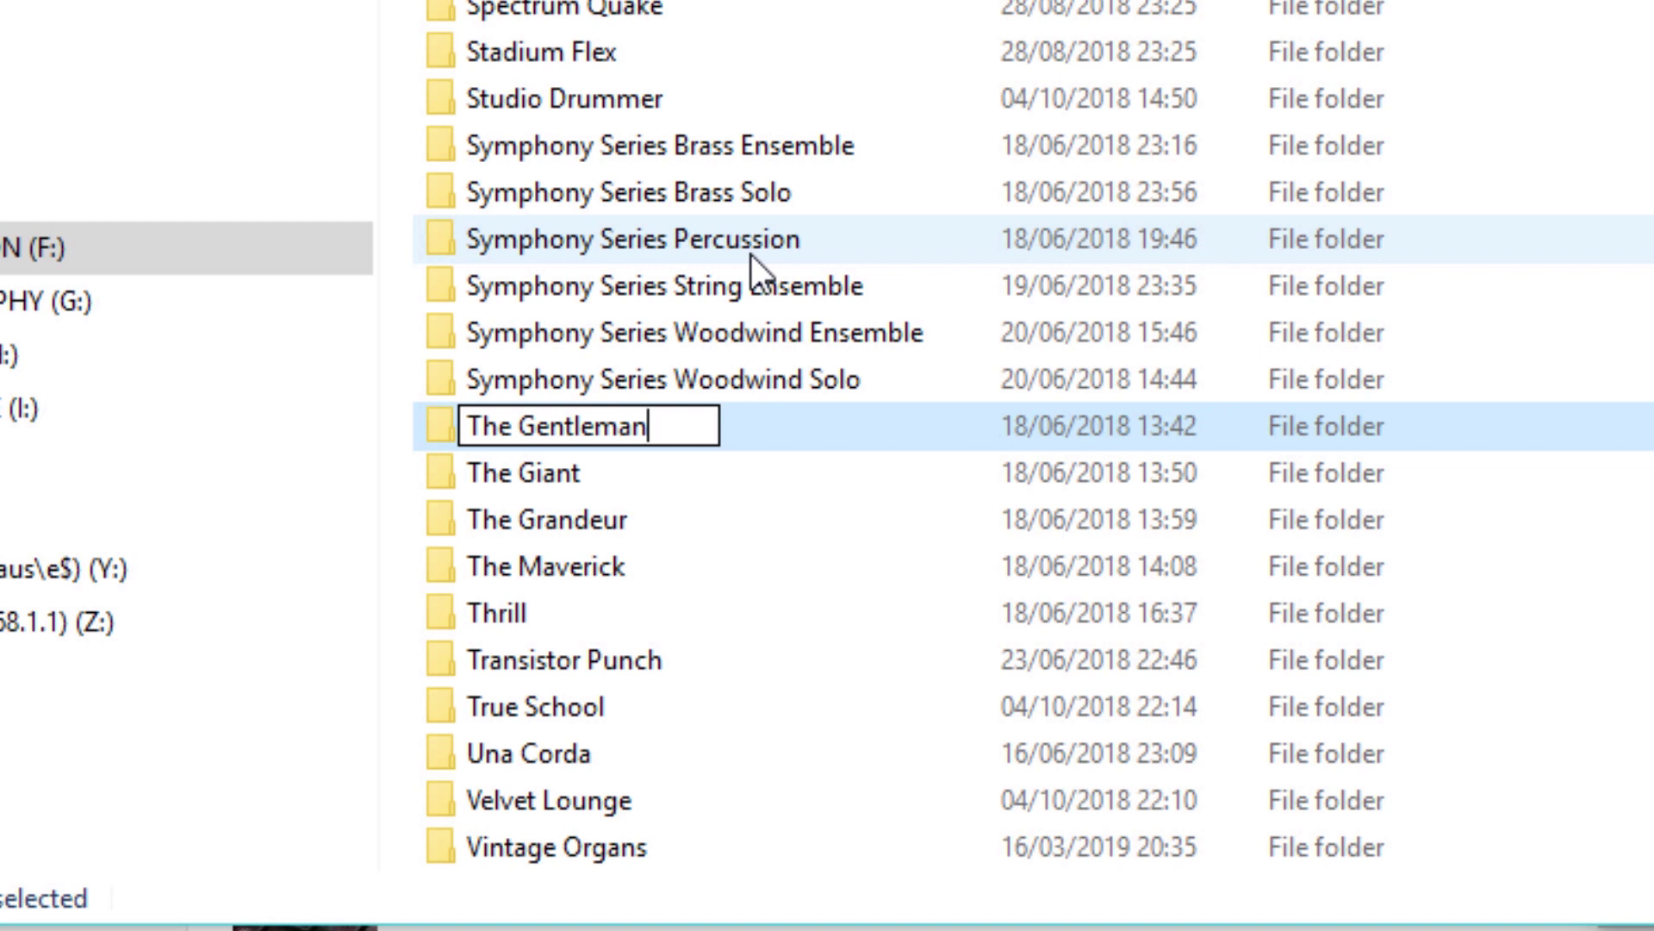
text(old)
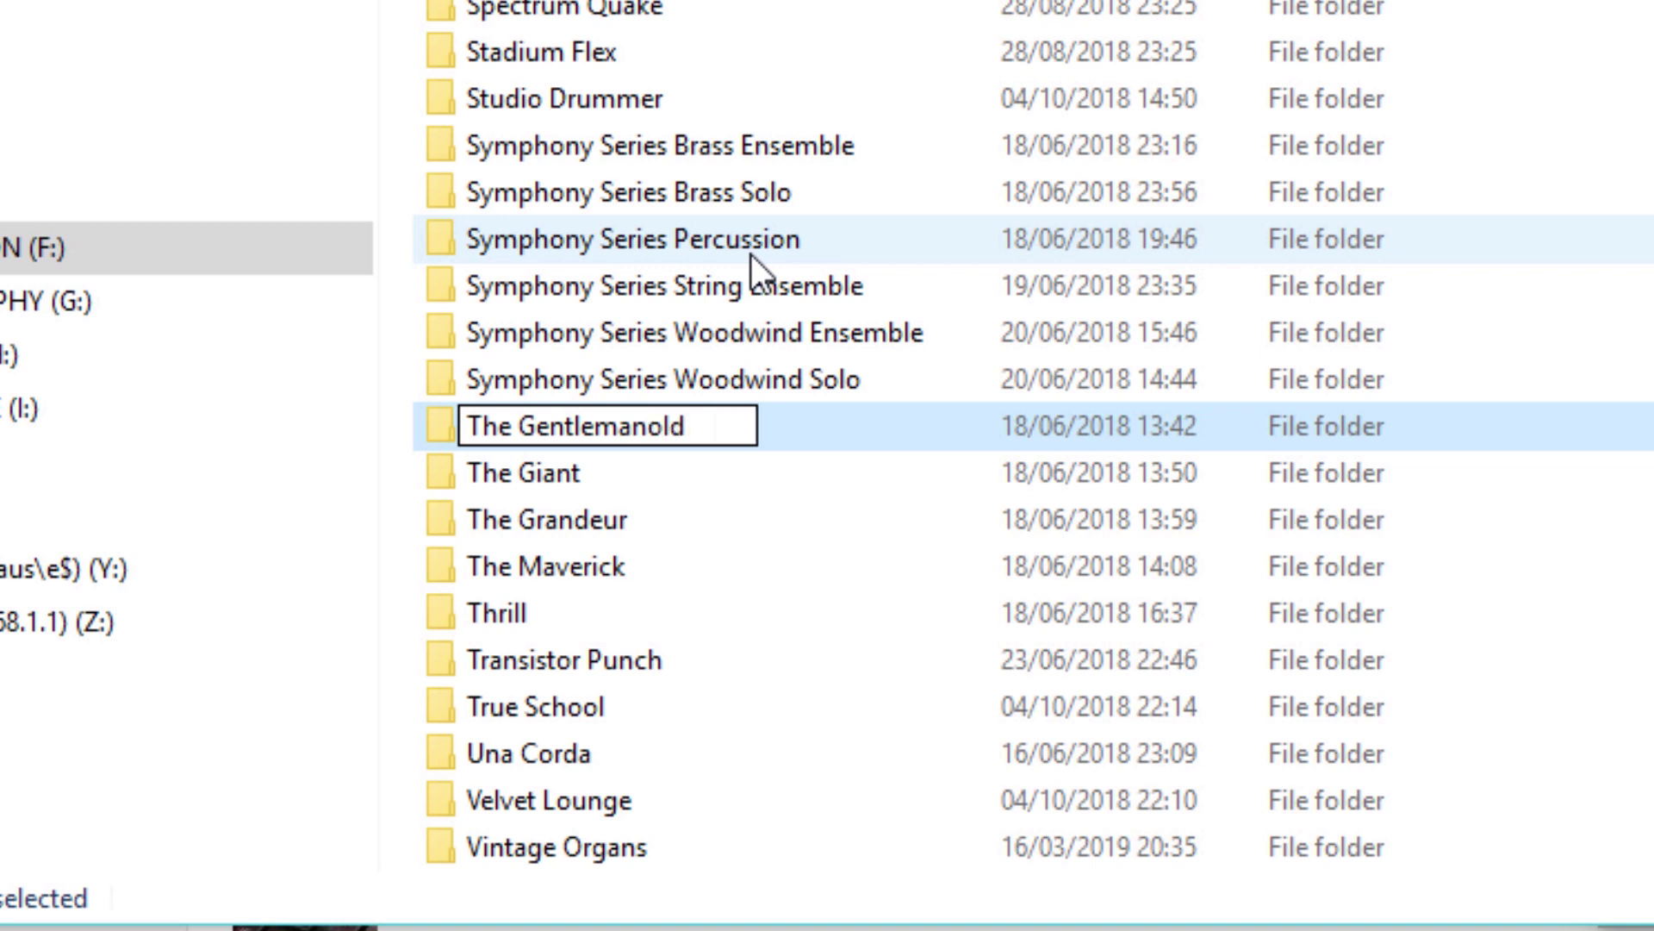
key(Return)
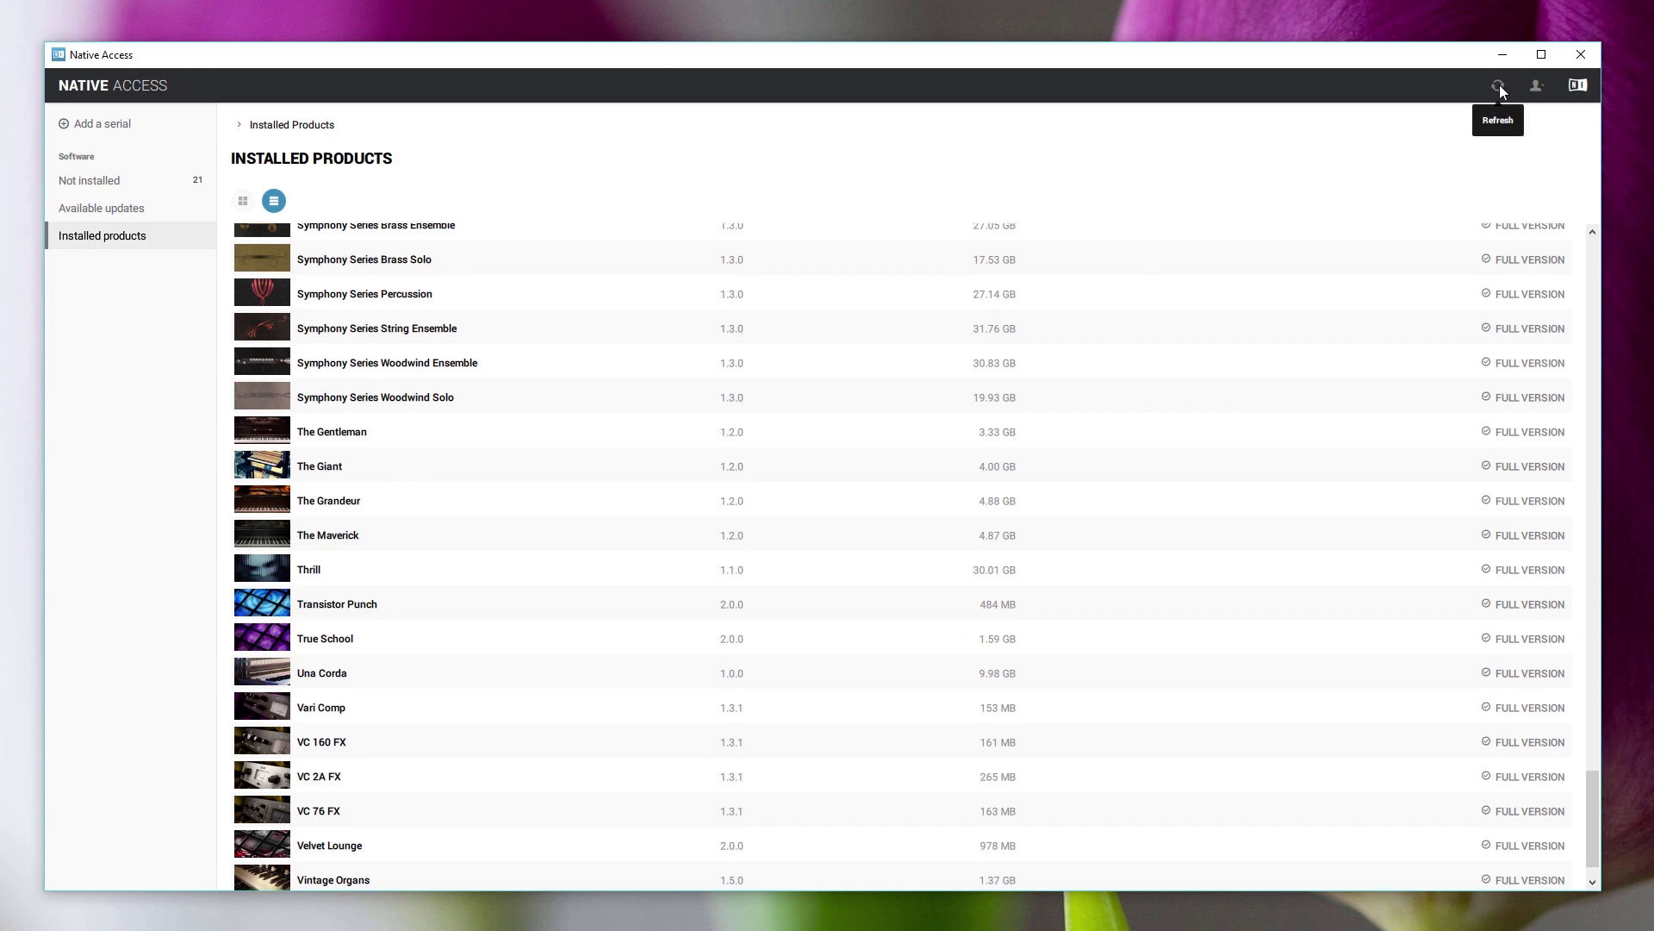
Refresh the installed products, then pick Repair > Relocate for The Gentleman
click(1500, 91)
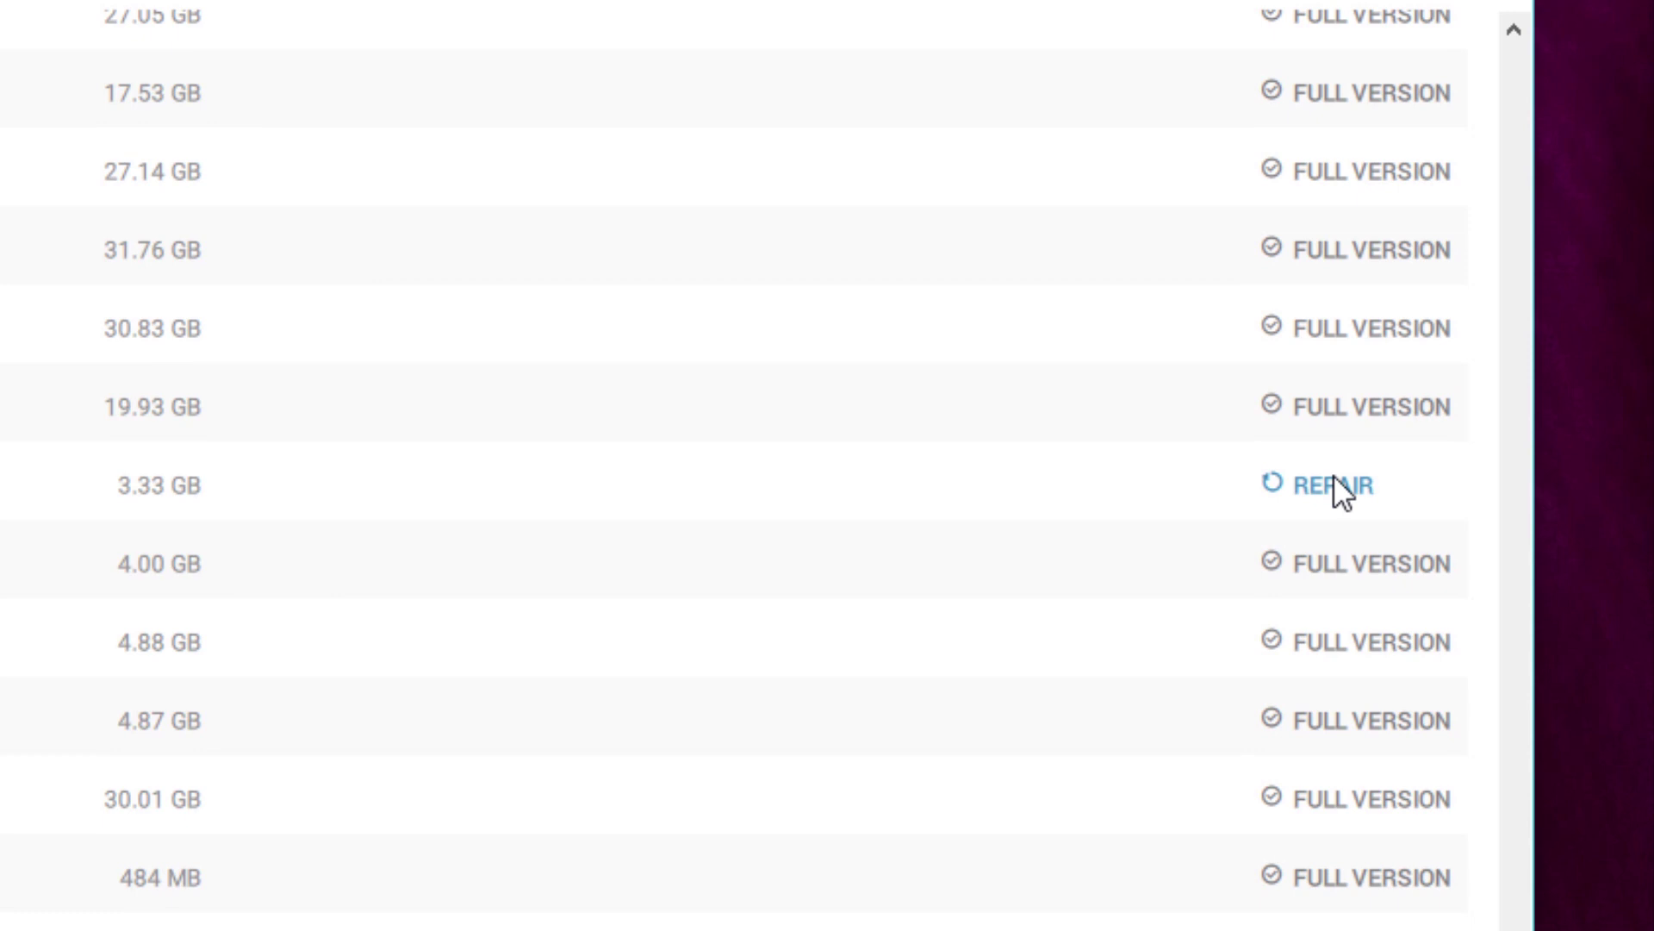
click(1338, 677)
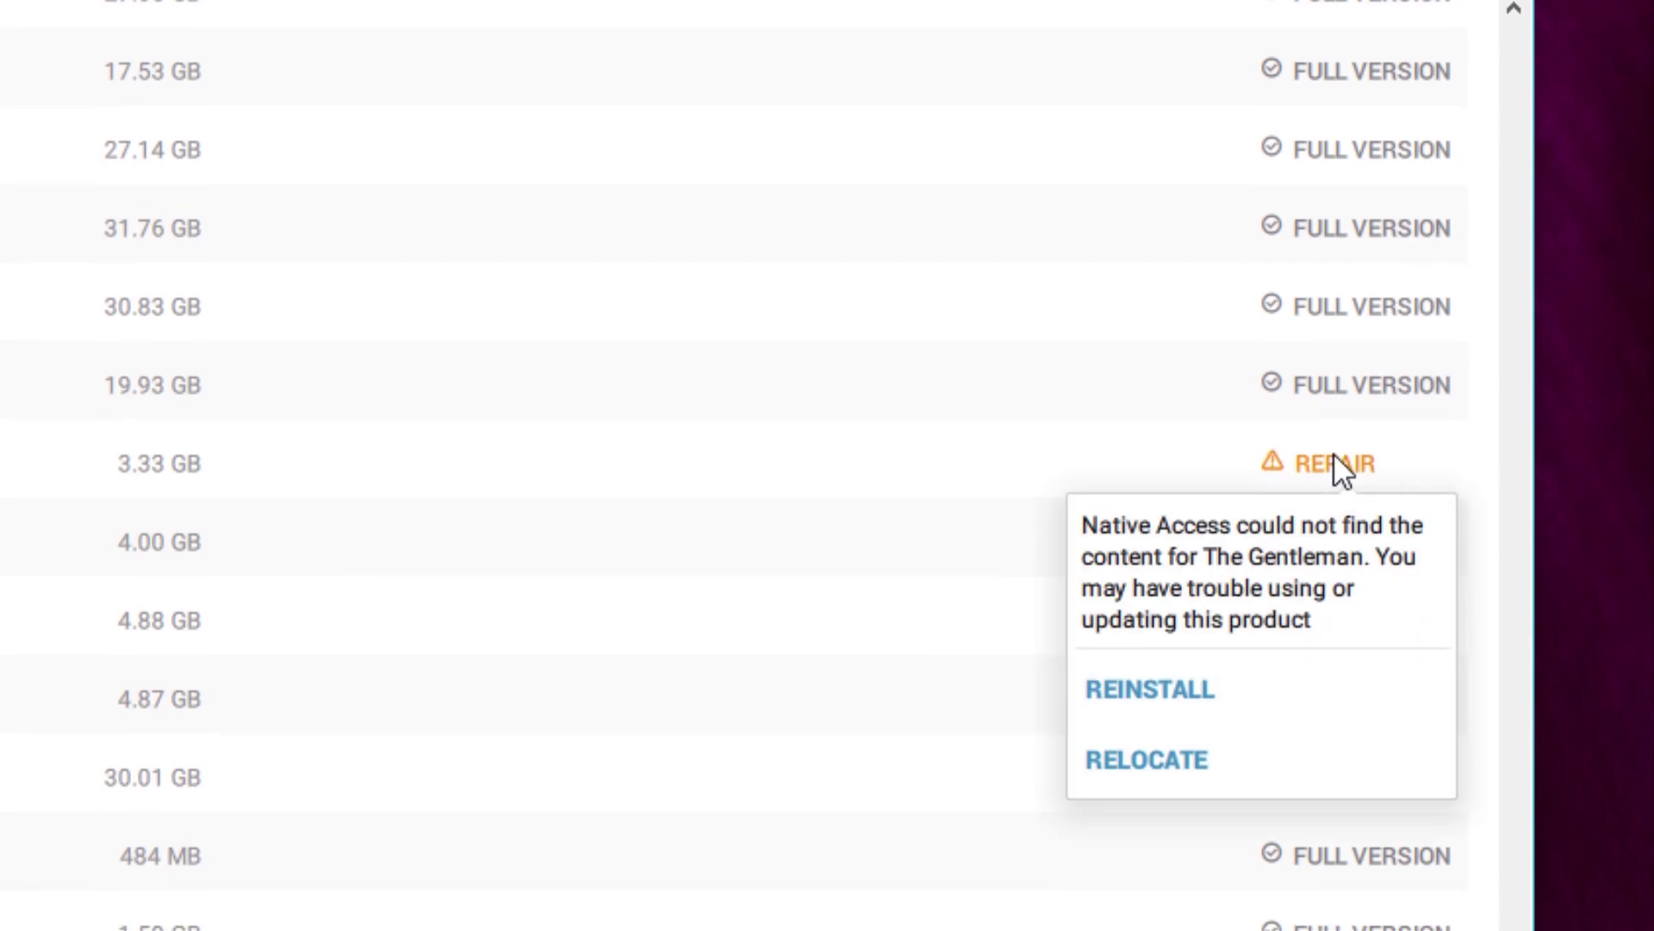
click(1159, 752)
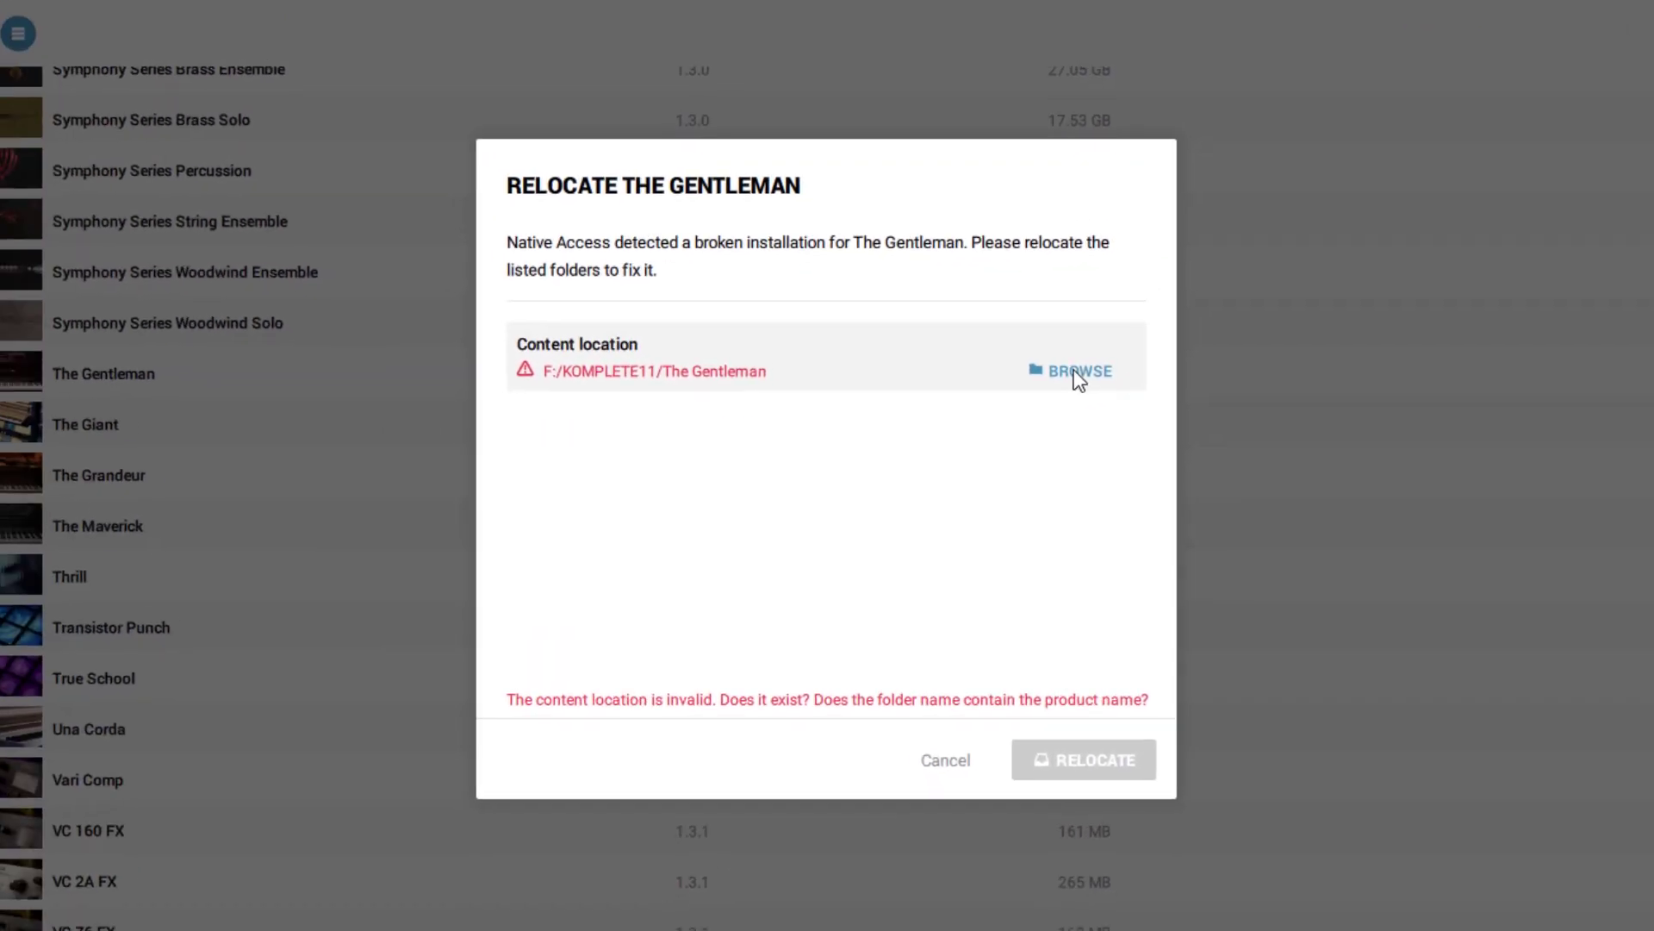
Choose K:/PRODUCTION/The Gentleman as the new content folder and apply the relocation
click(1078, 371)
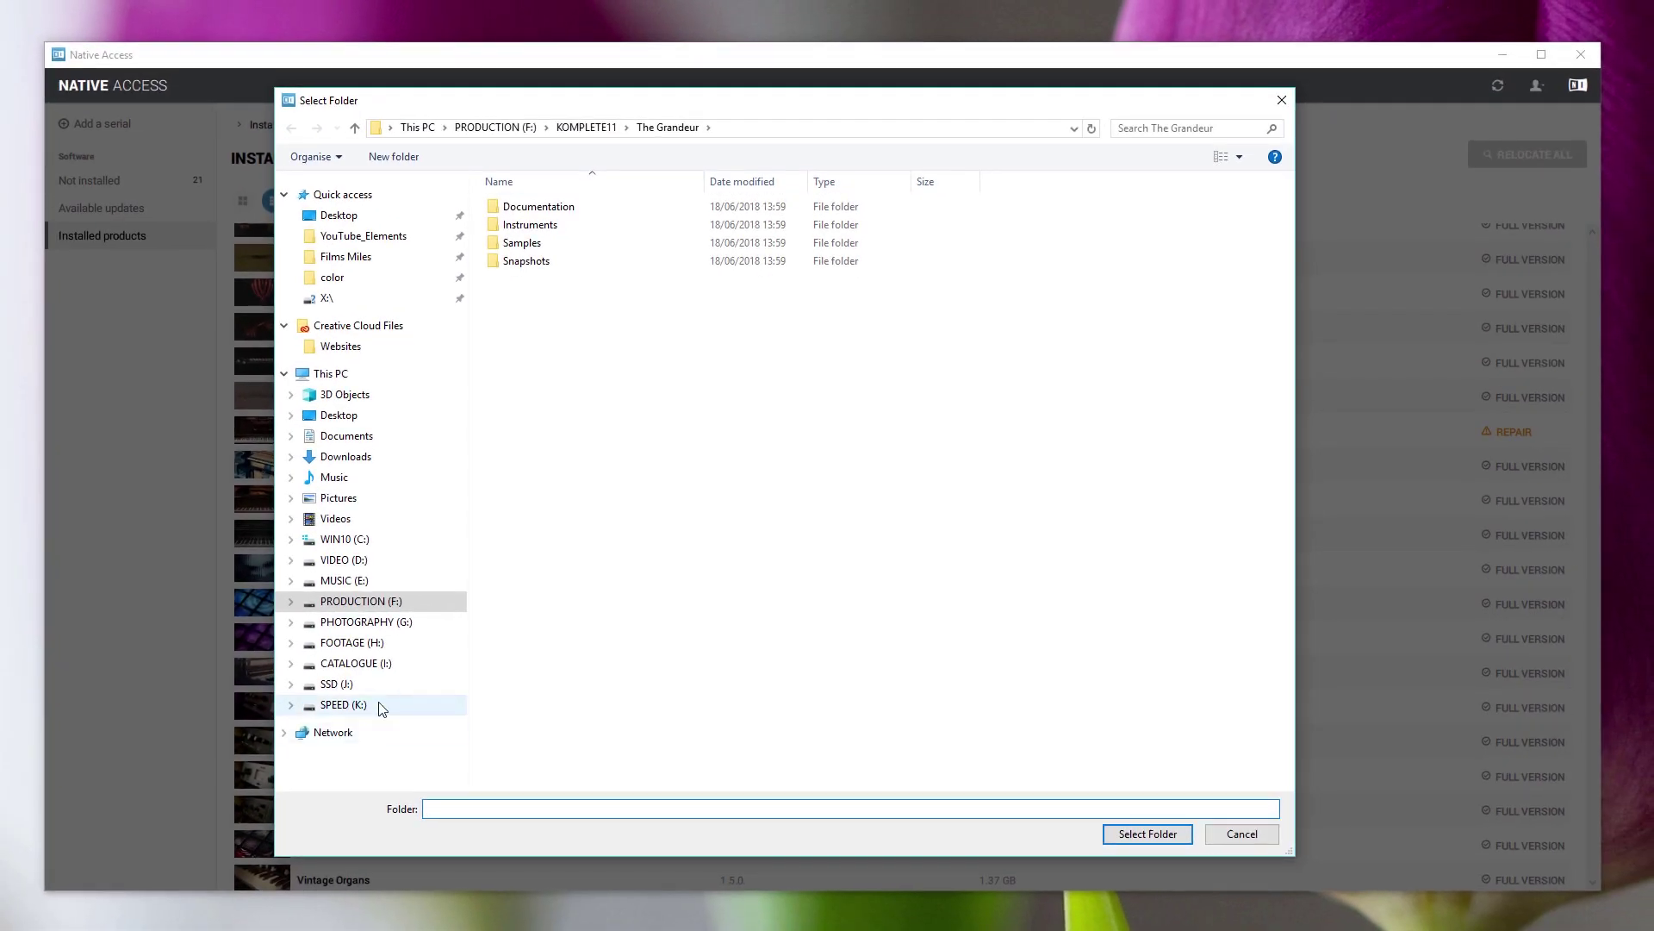
click(341, 705)
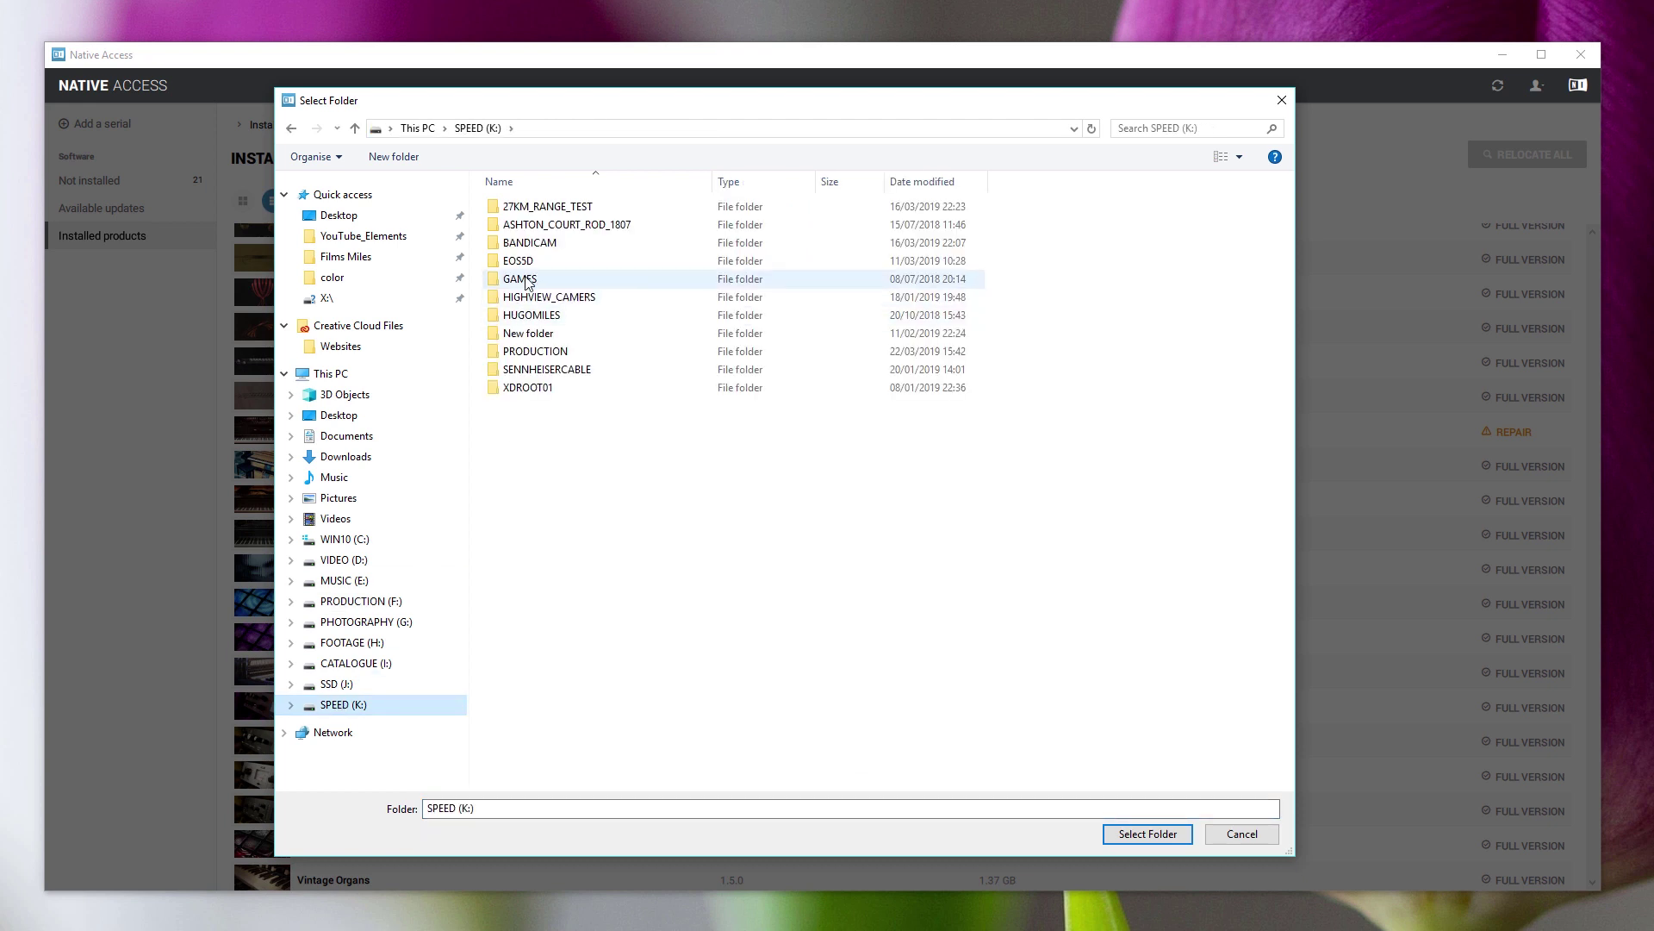
double_click(548, 351)
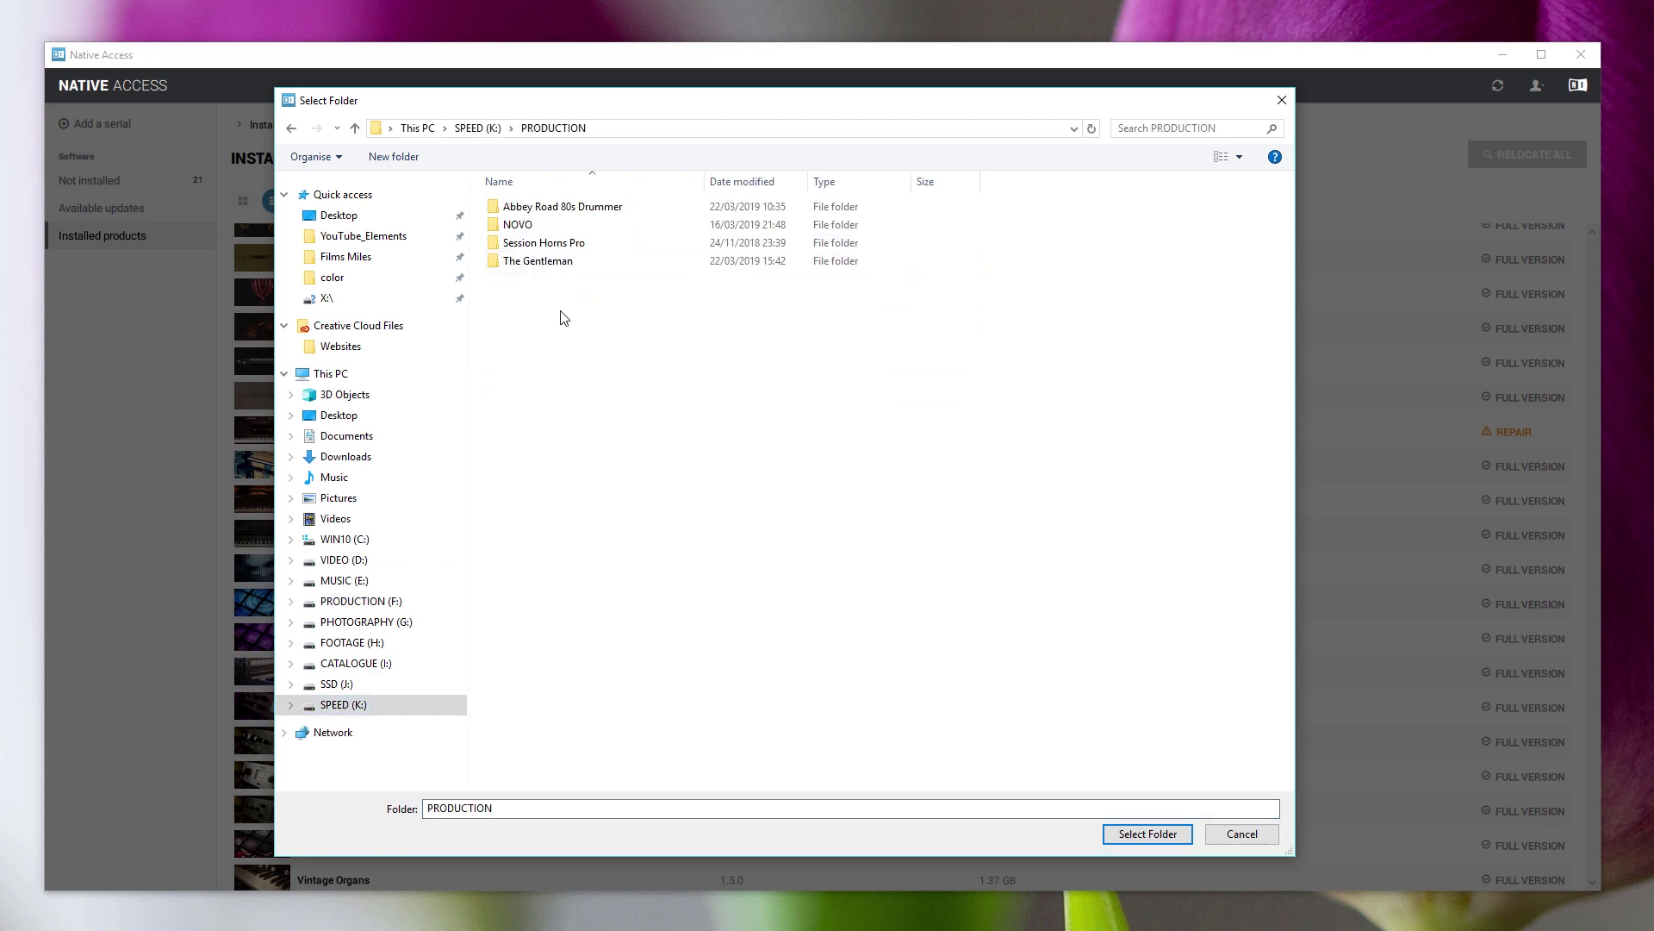
click(543, 262)
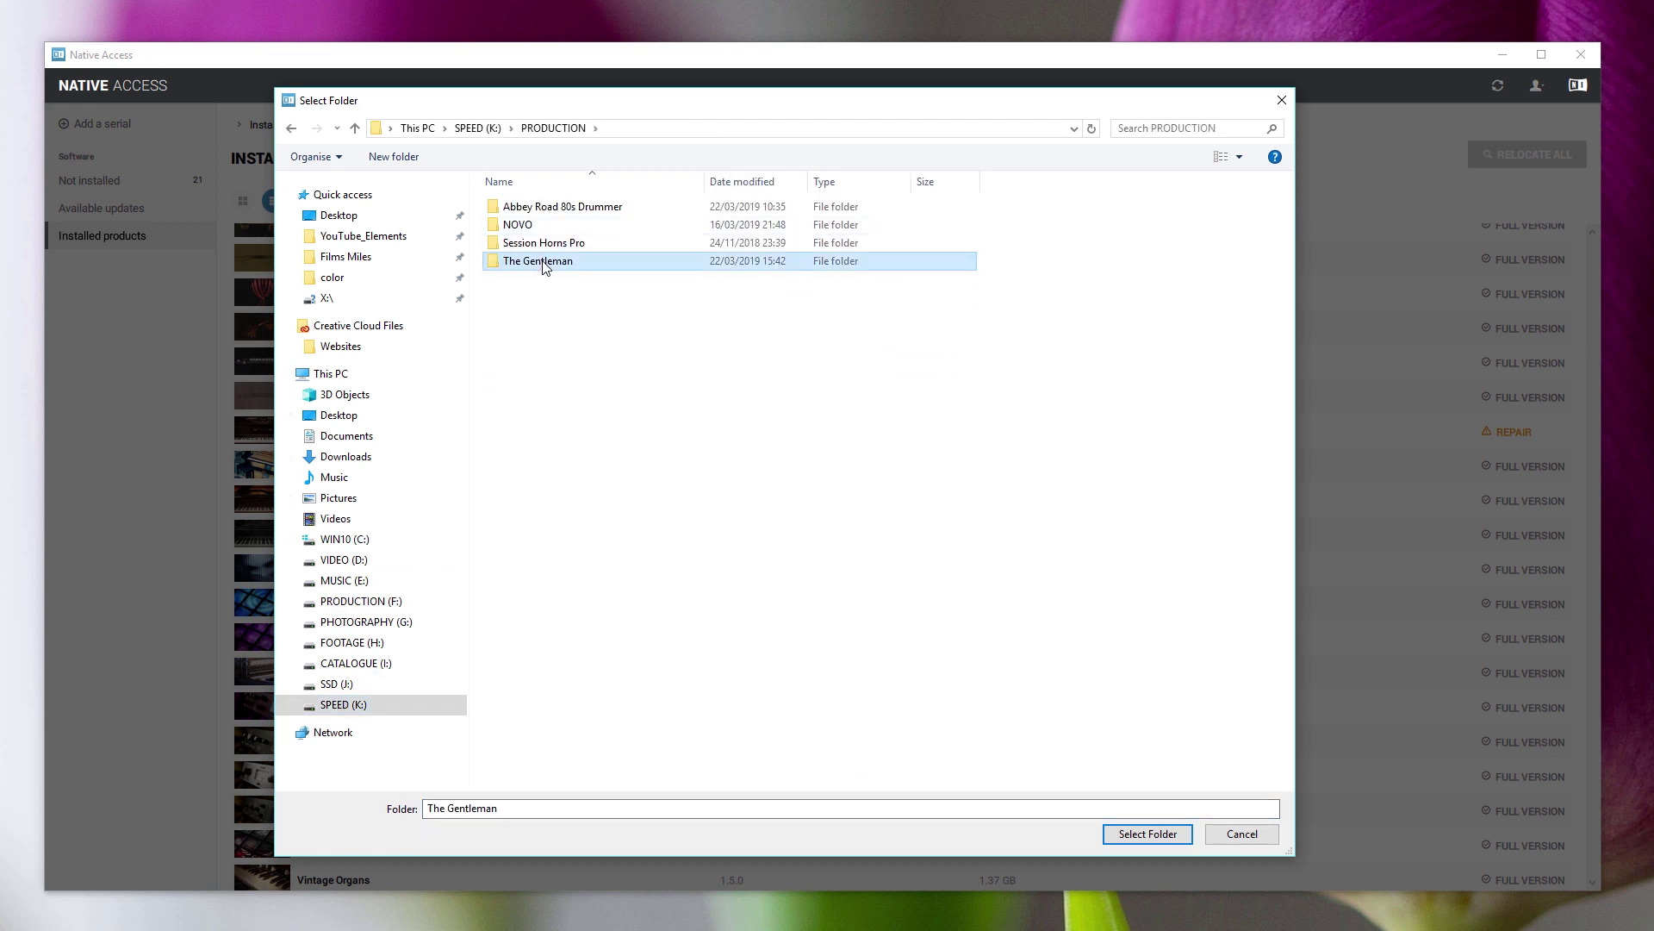
click(1170, 835)
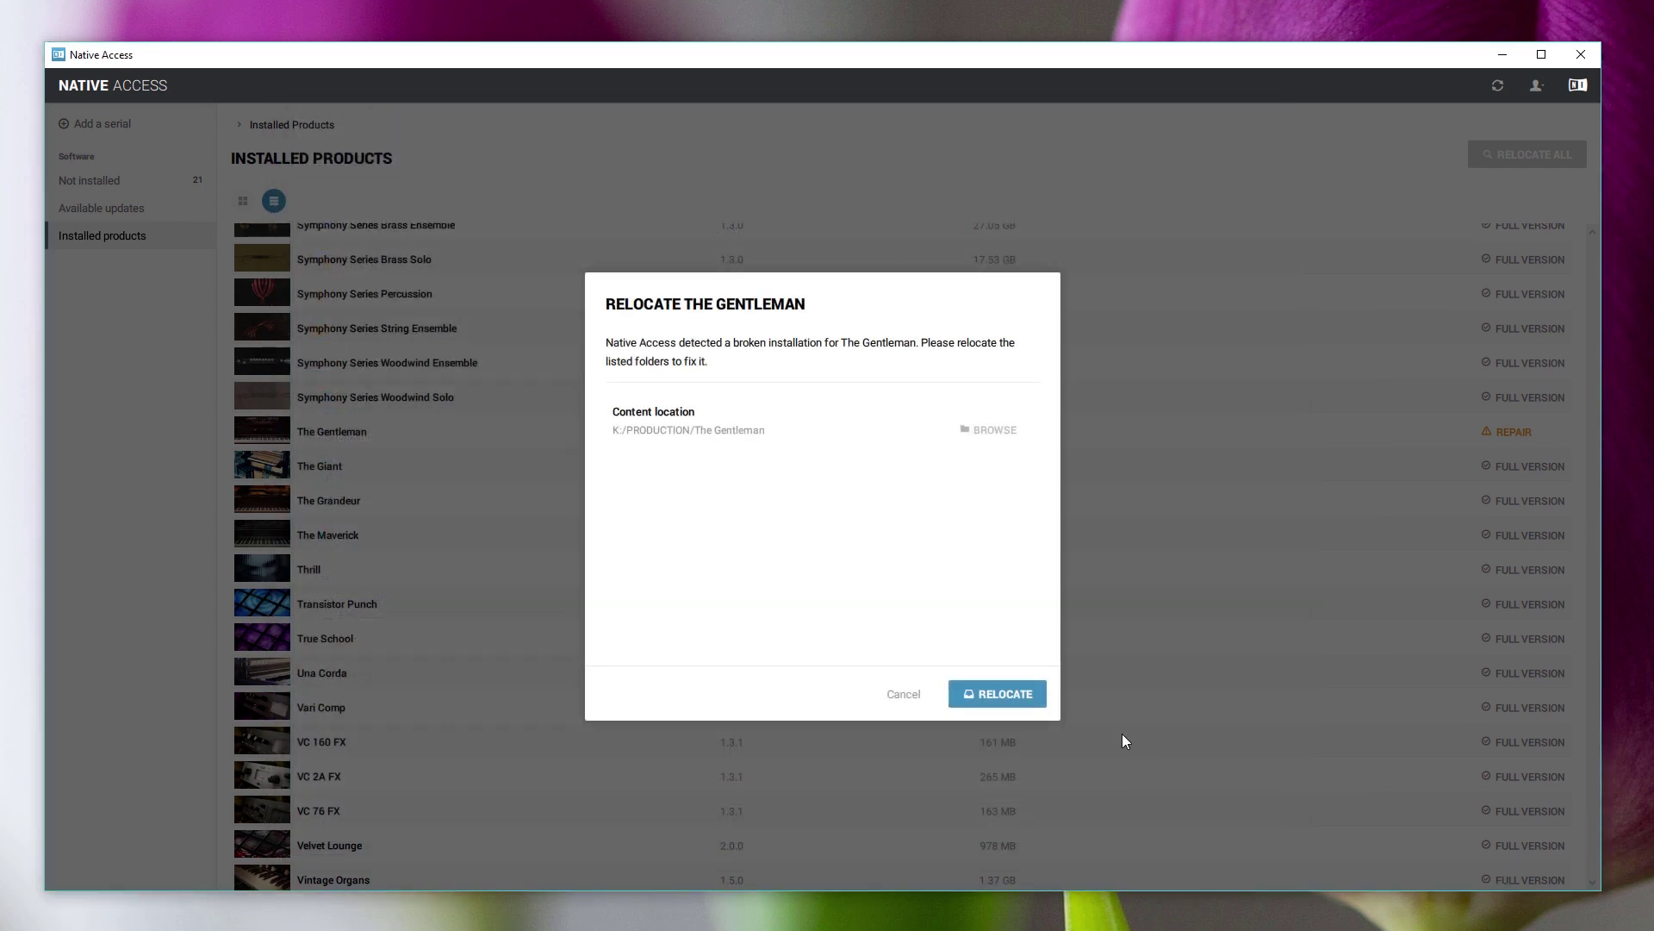
click(1010, 691)
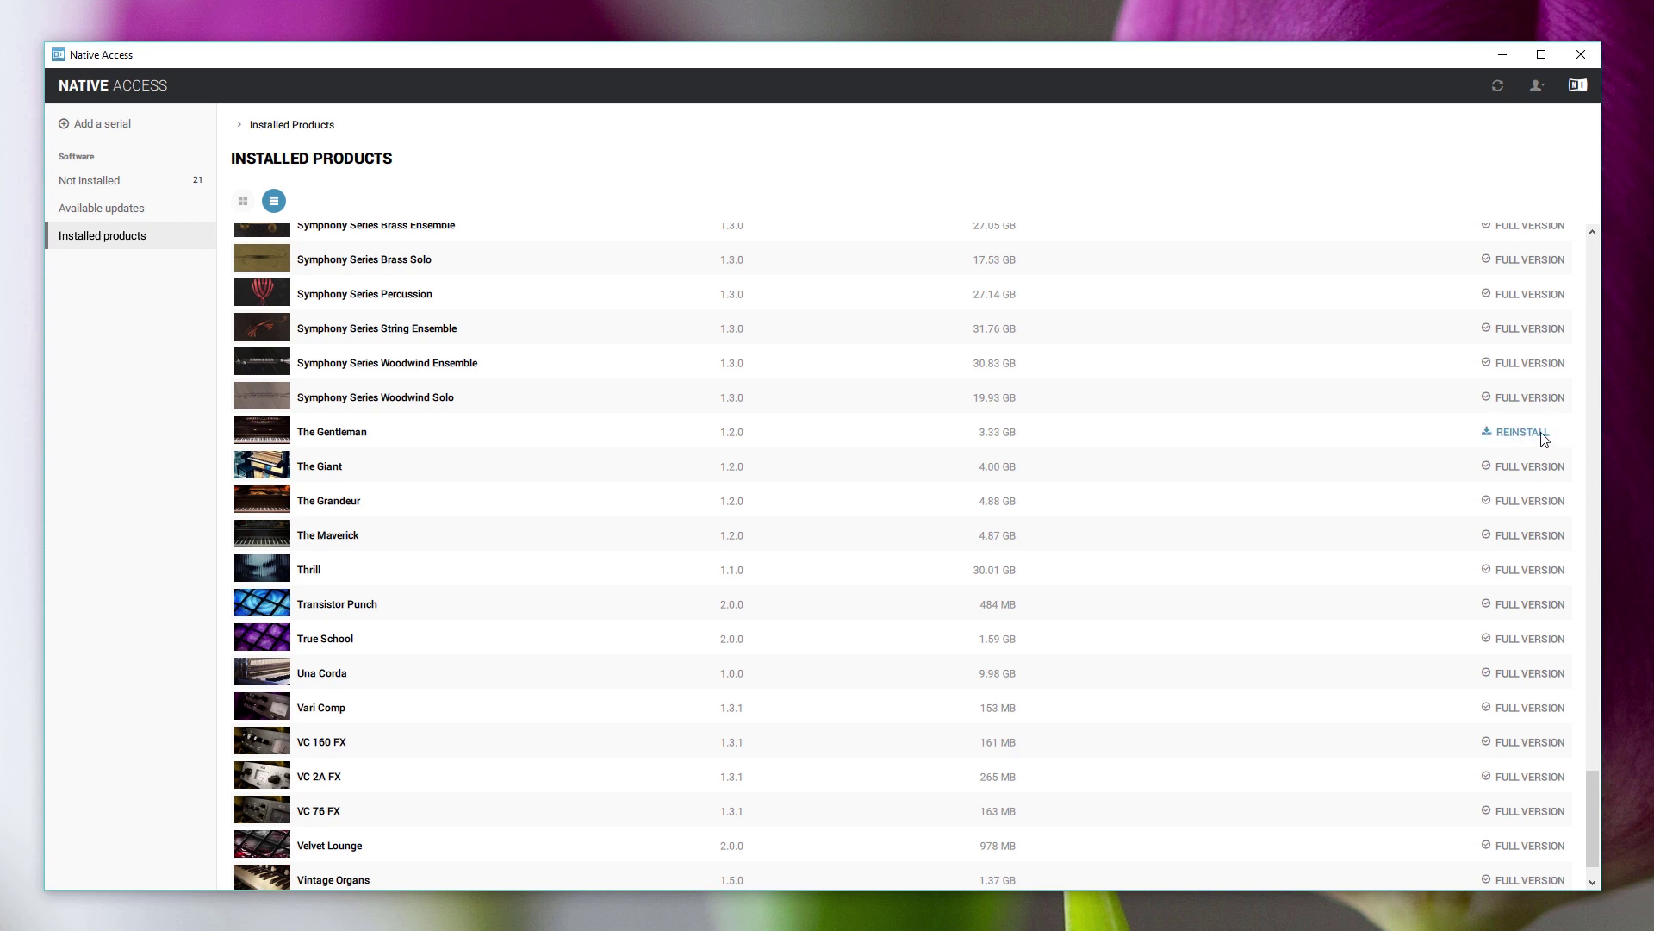
click(274, 434)
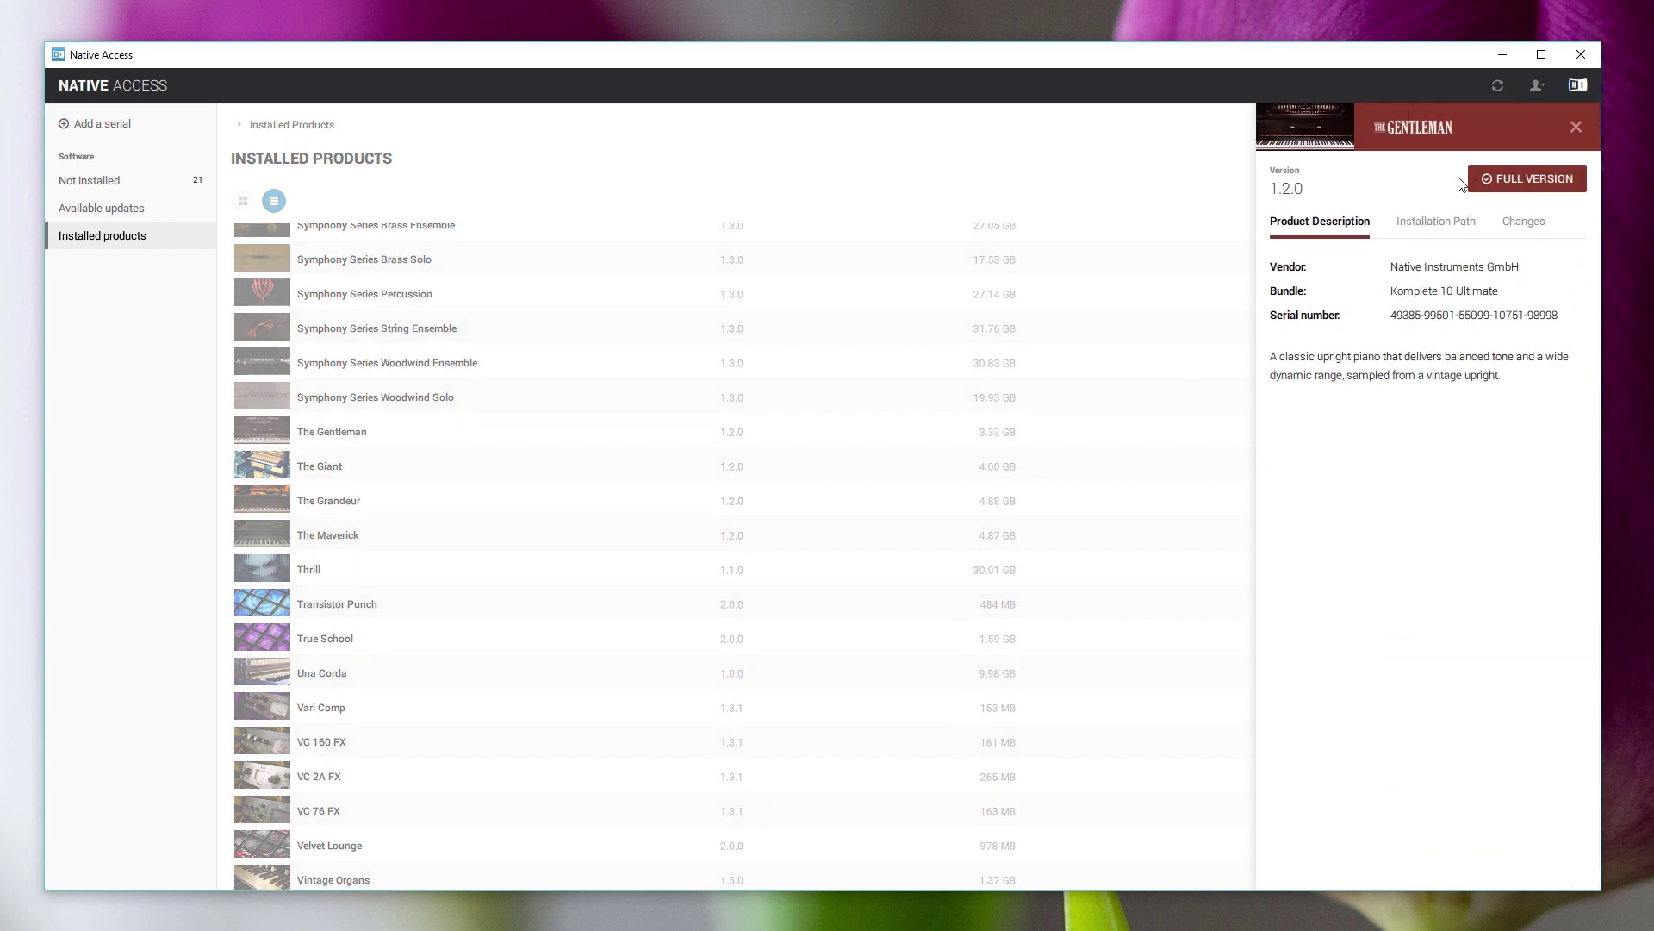
click(1442, 227)
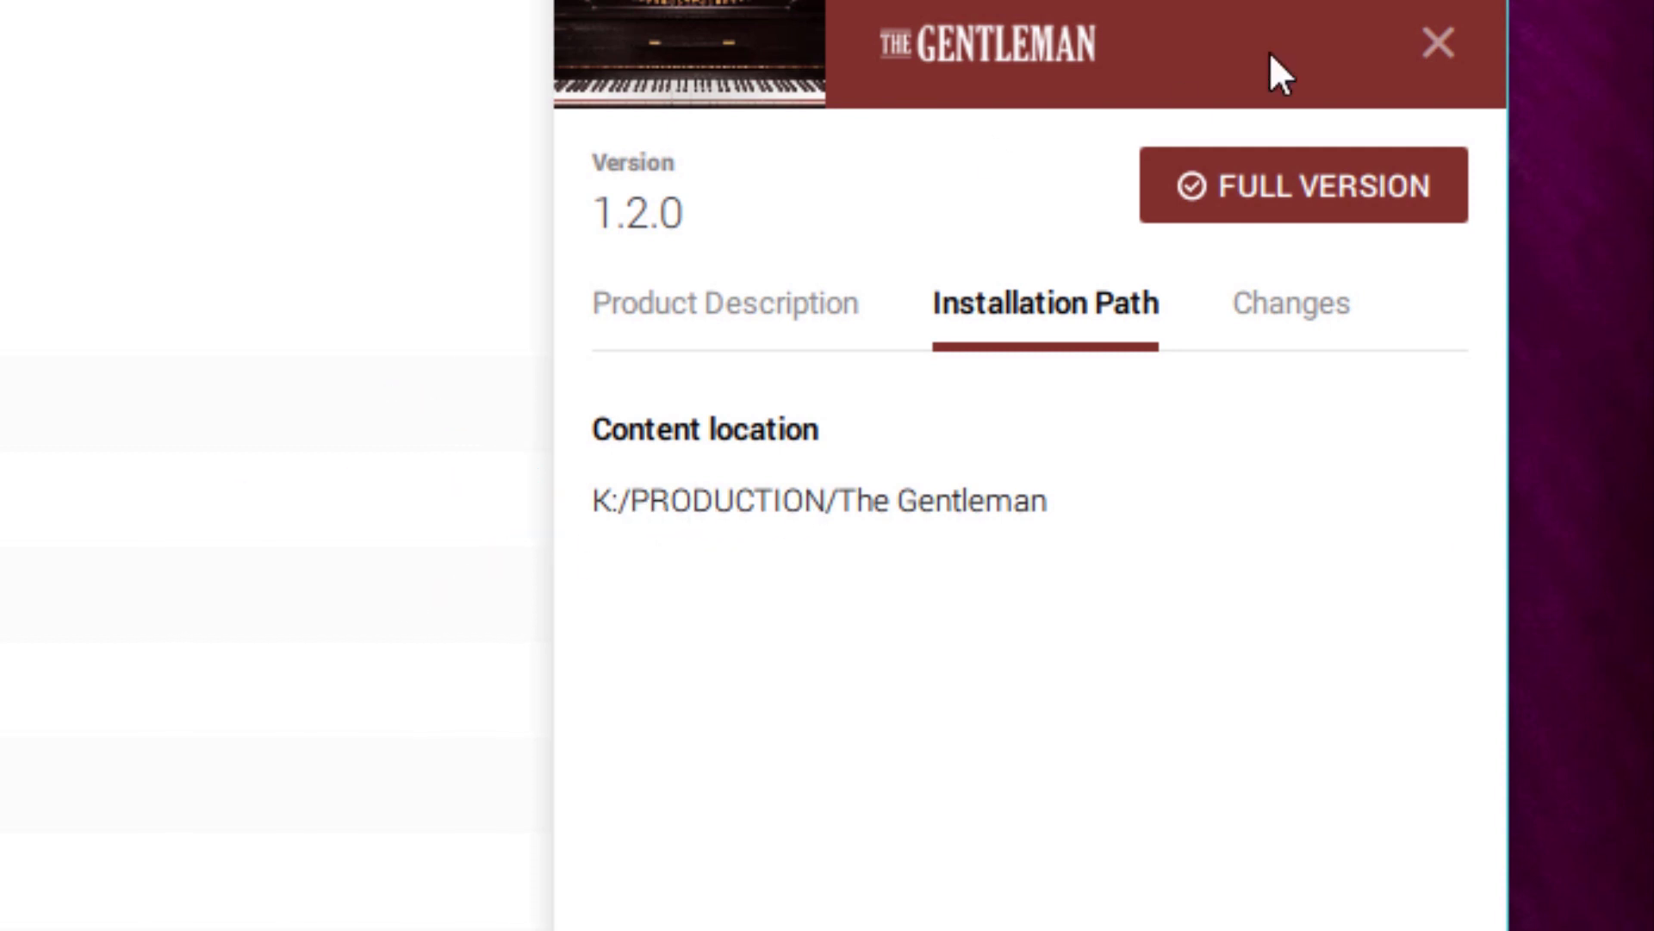
click(1416, 34)
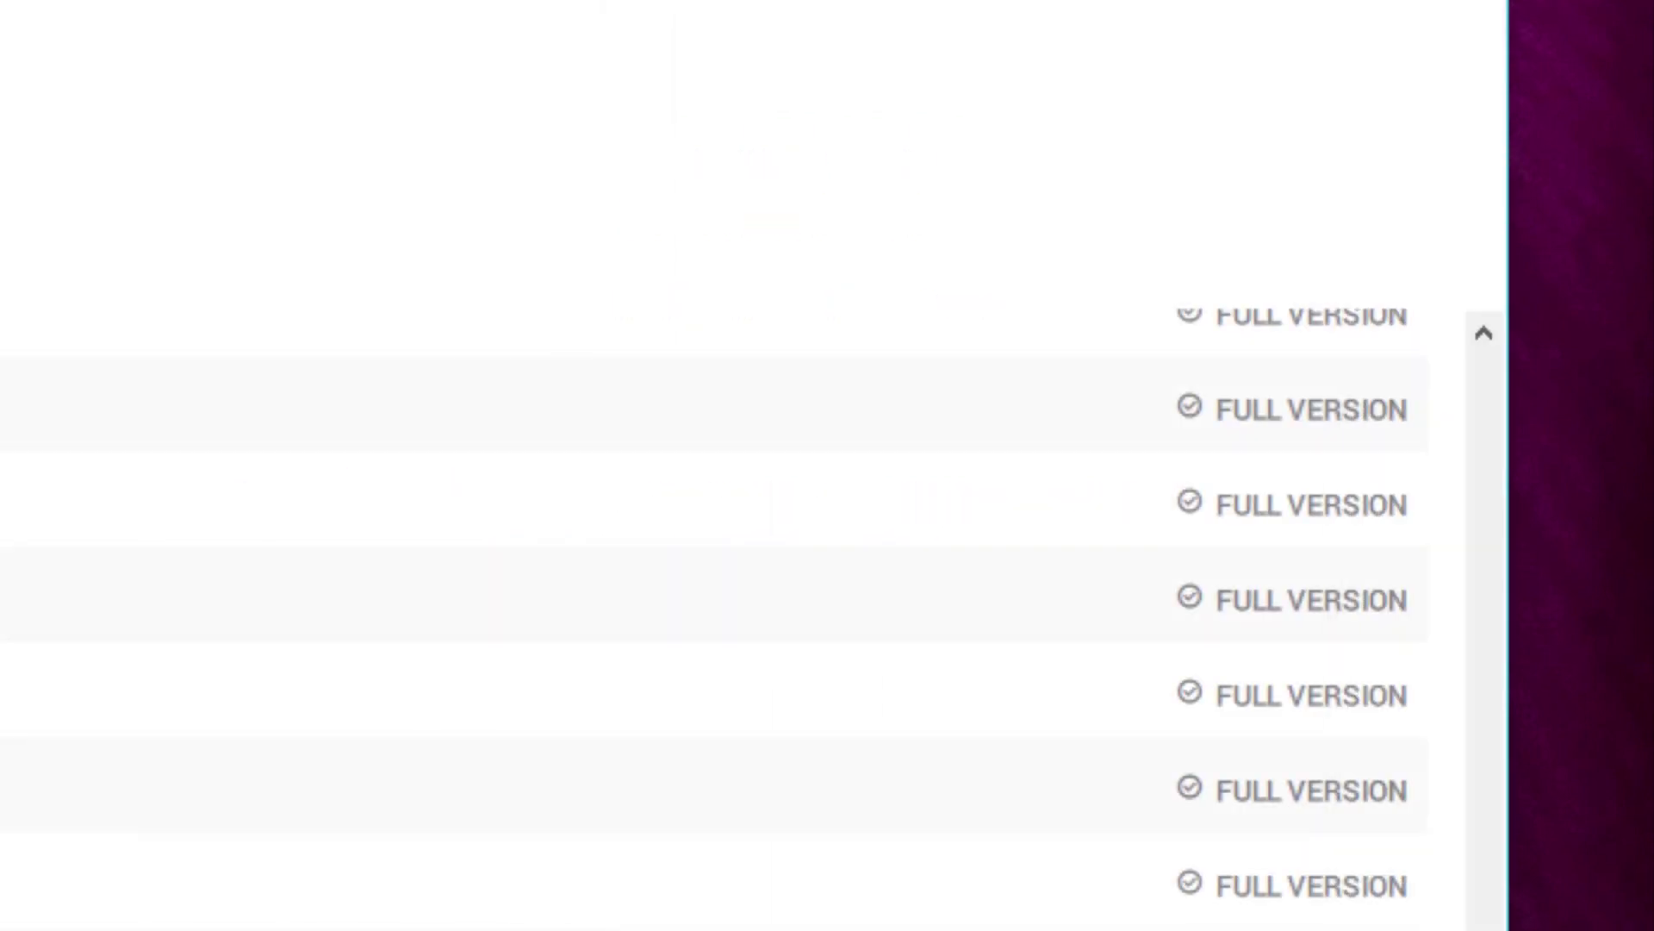
click(203, 705)
click(1021, 323)
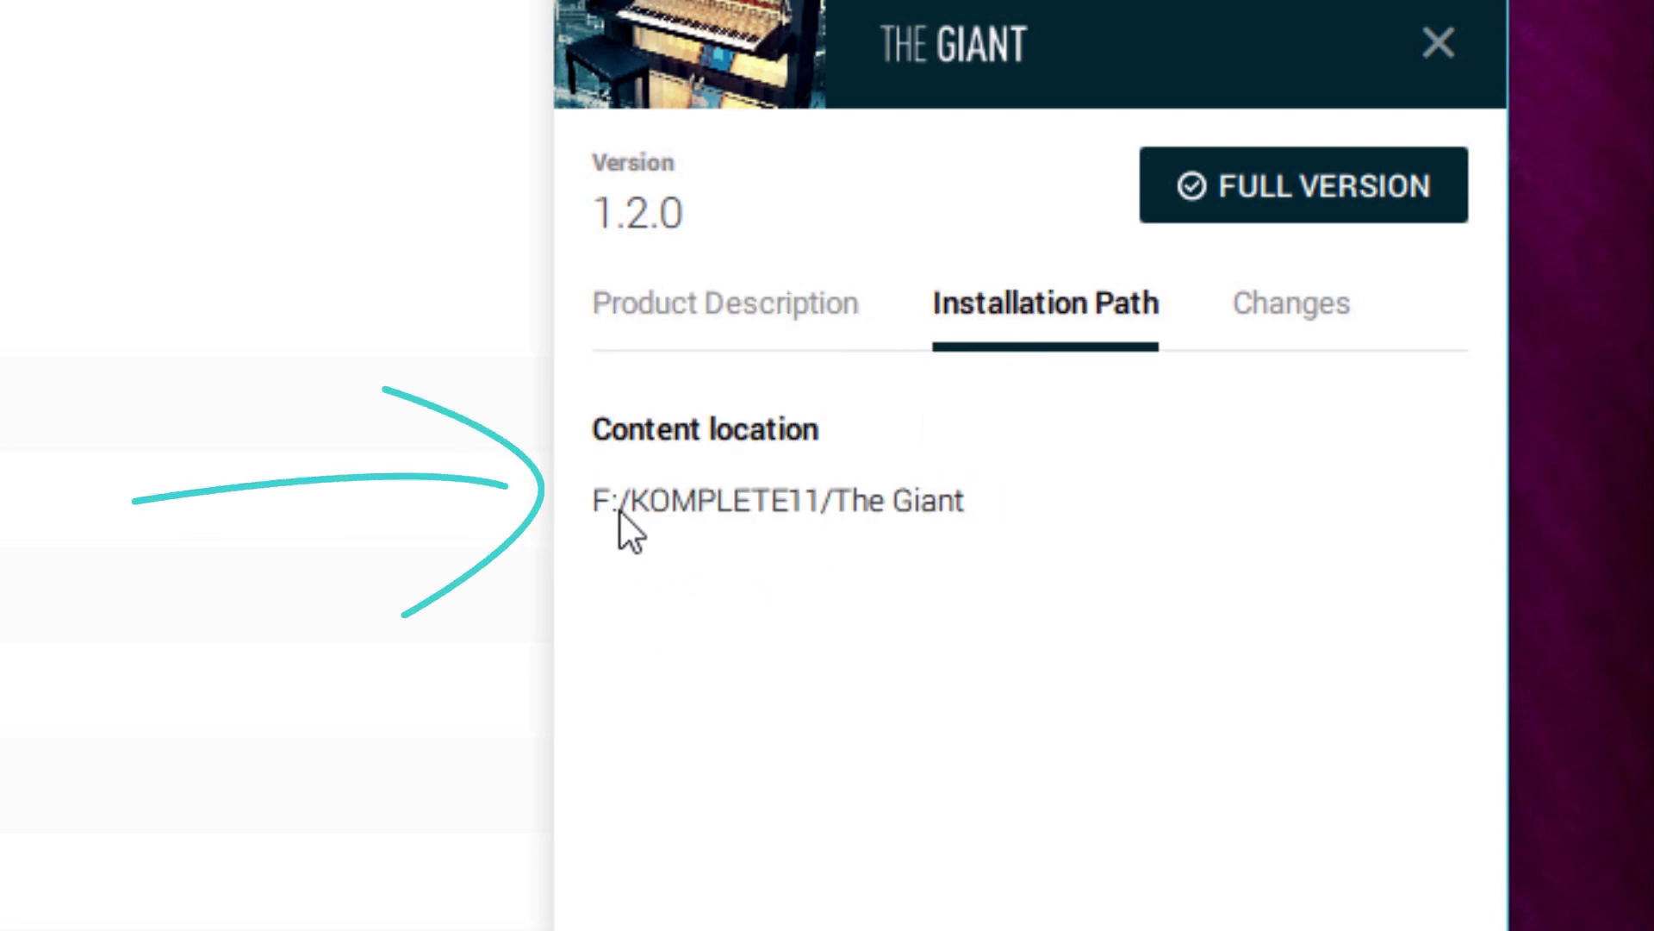
click(1454, 56)
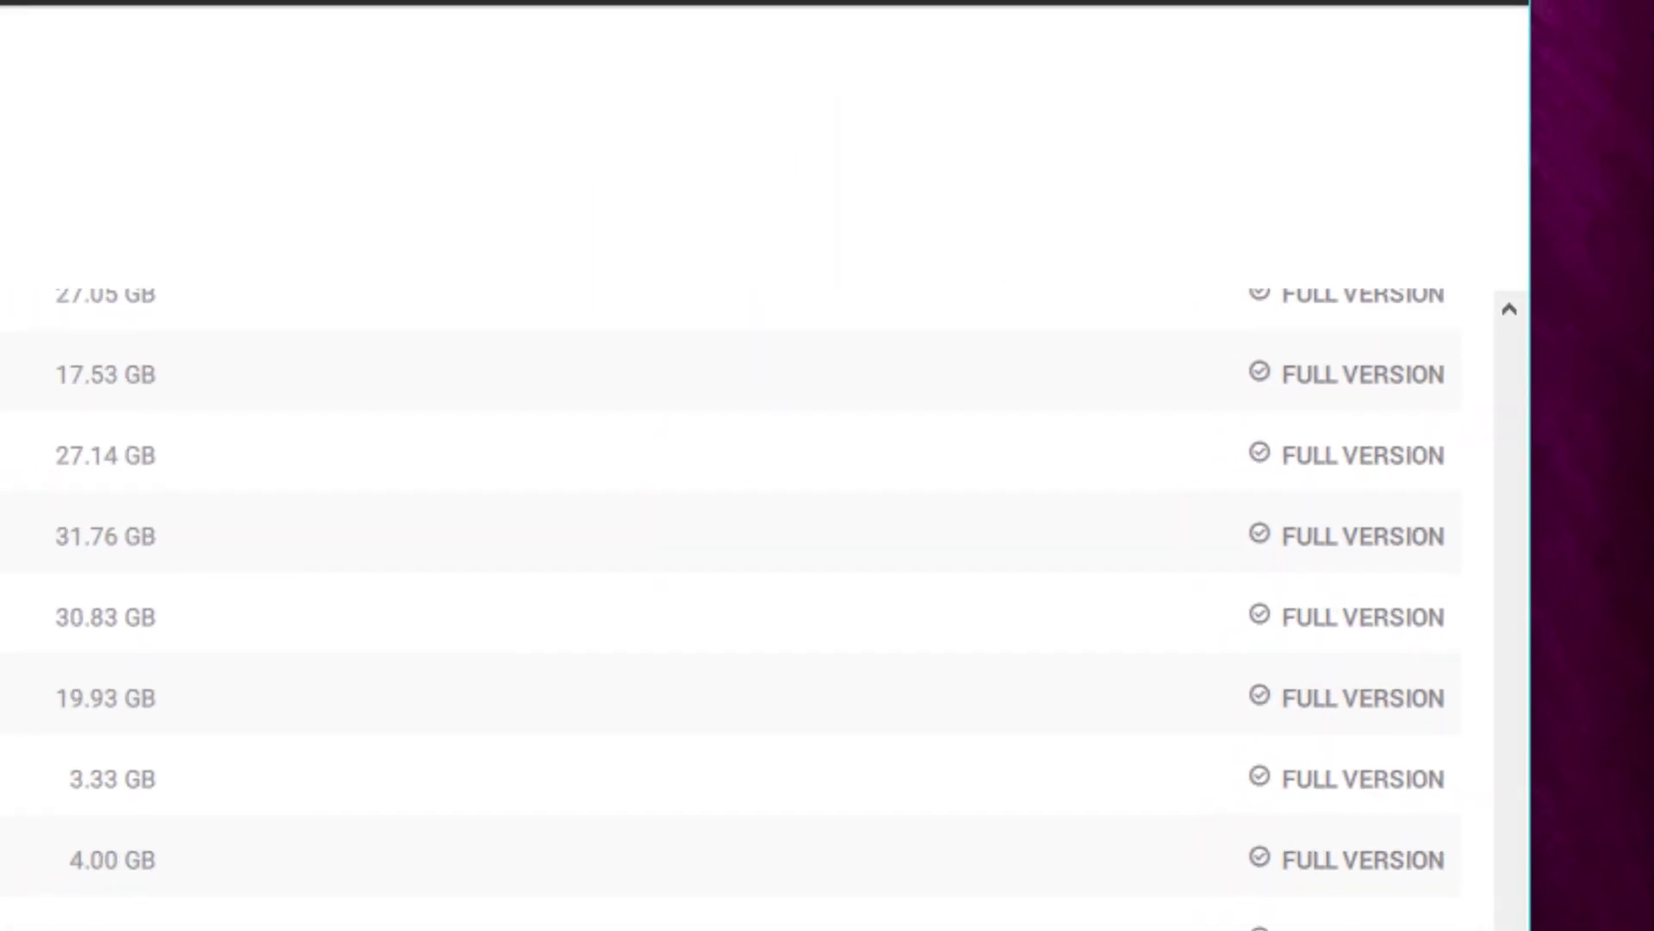